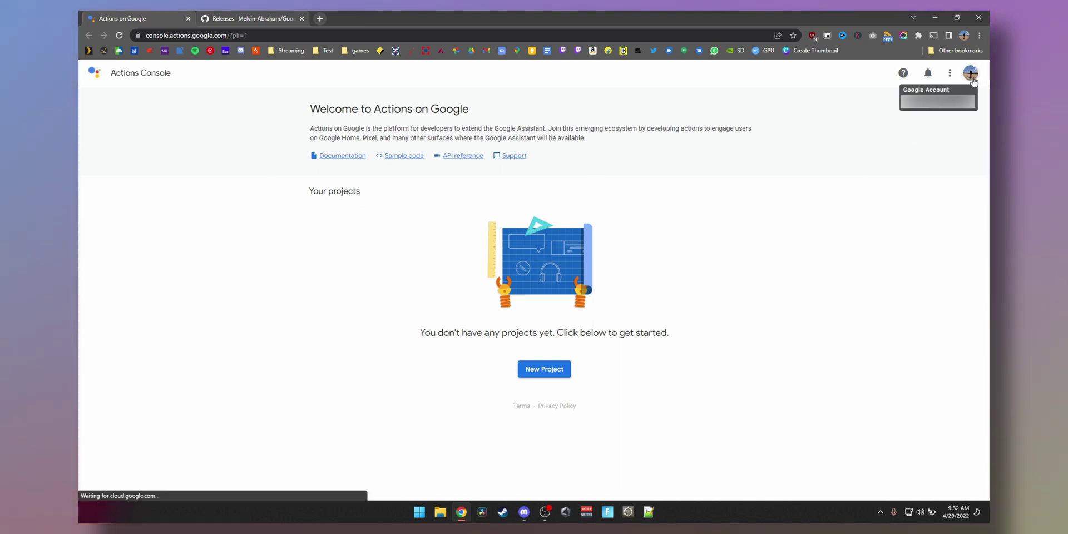
Step: Accept the Actions on Google terms, create project 'GA for Windows', and go to device registration
left_click(557, 377)
left_click(407, 310)
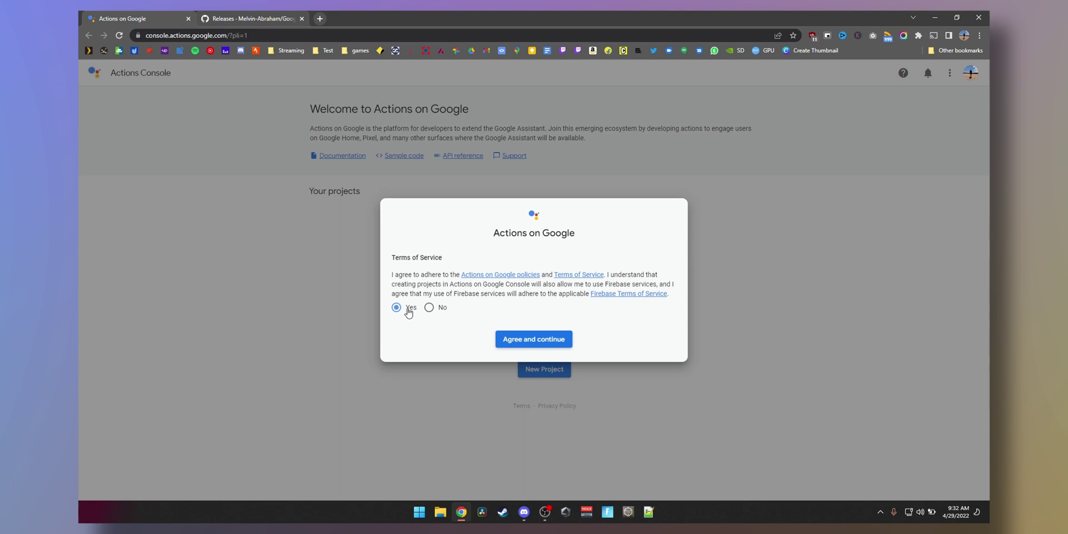
left_click(533, 343)
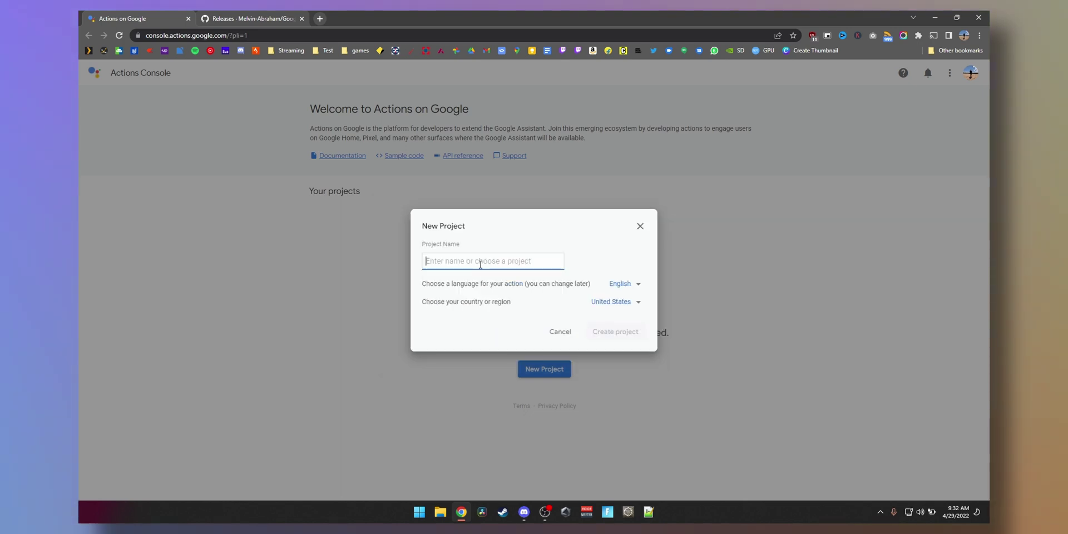
type("GA for Windows")
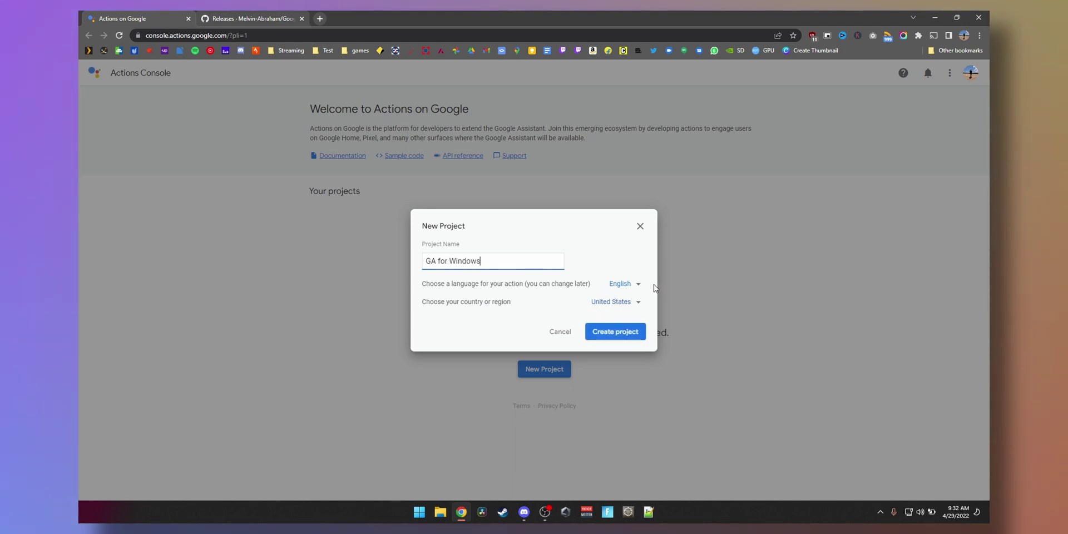
left_click(627, 335)
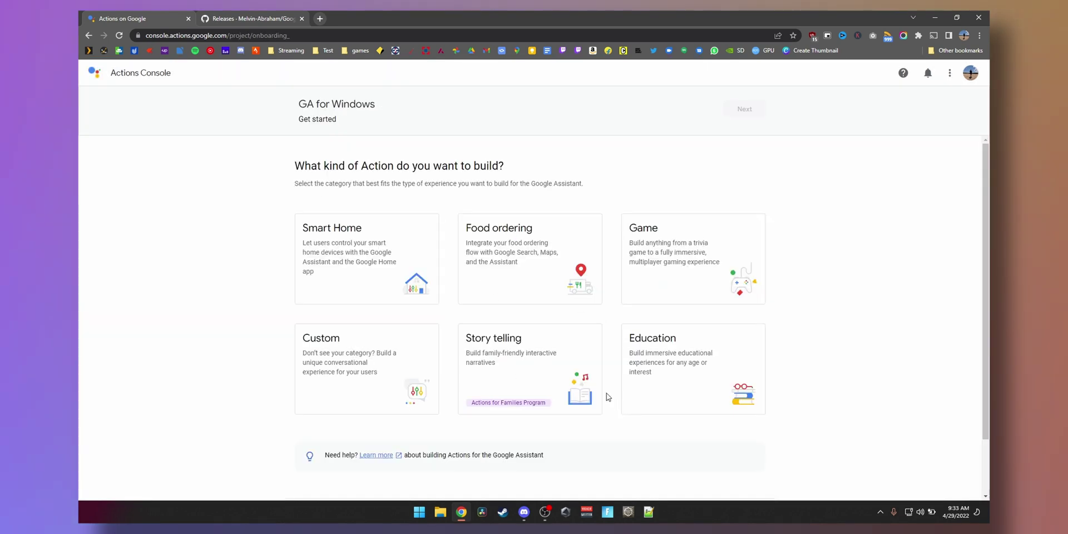
scroll(606, 392, "down", 1)
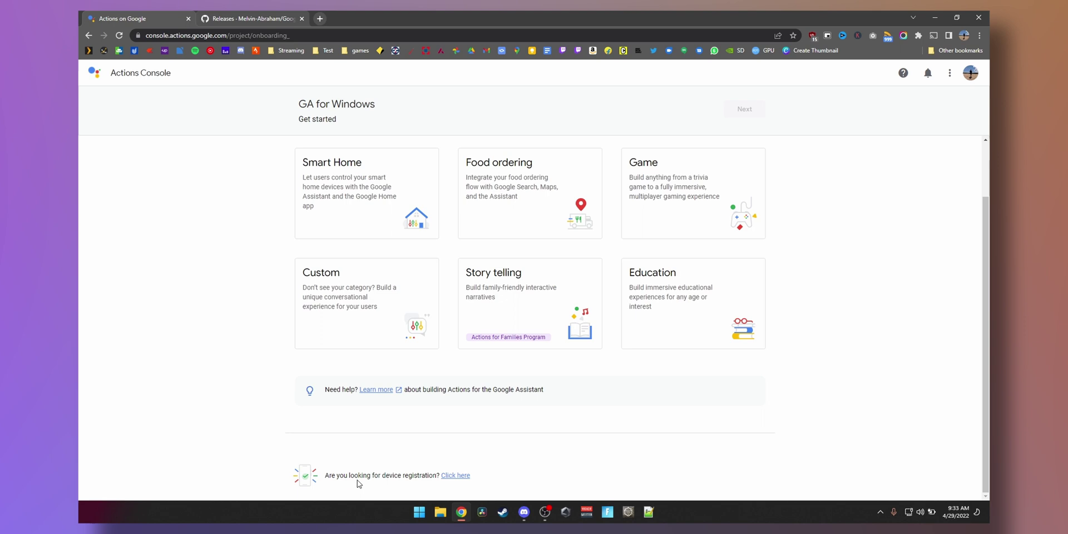
left_click(461, 477)
Step: Turn off ad blocking on the Actions Console site and start registering a device model
left_click(813, 37)
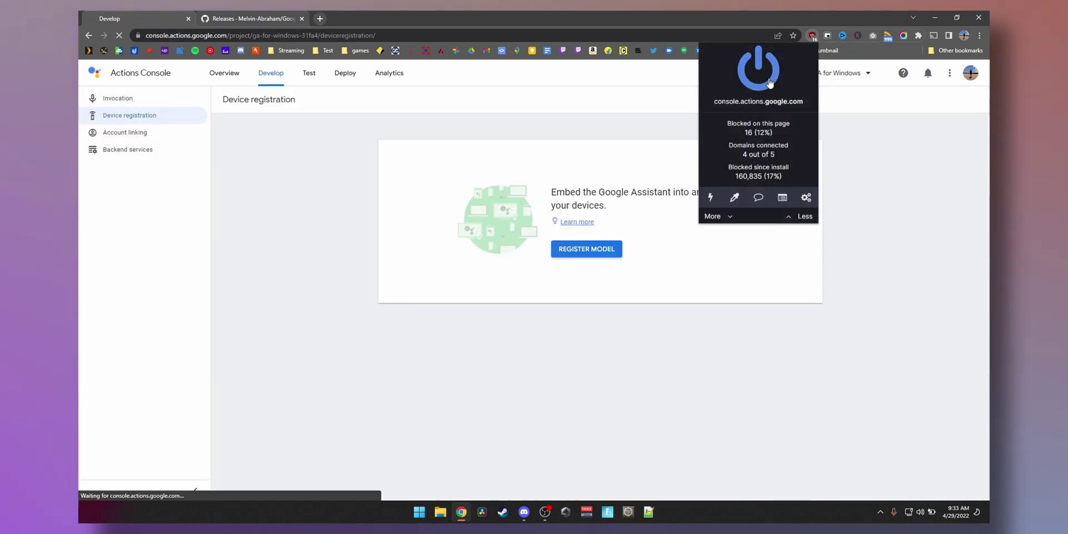
left_click(770, 84)
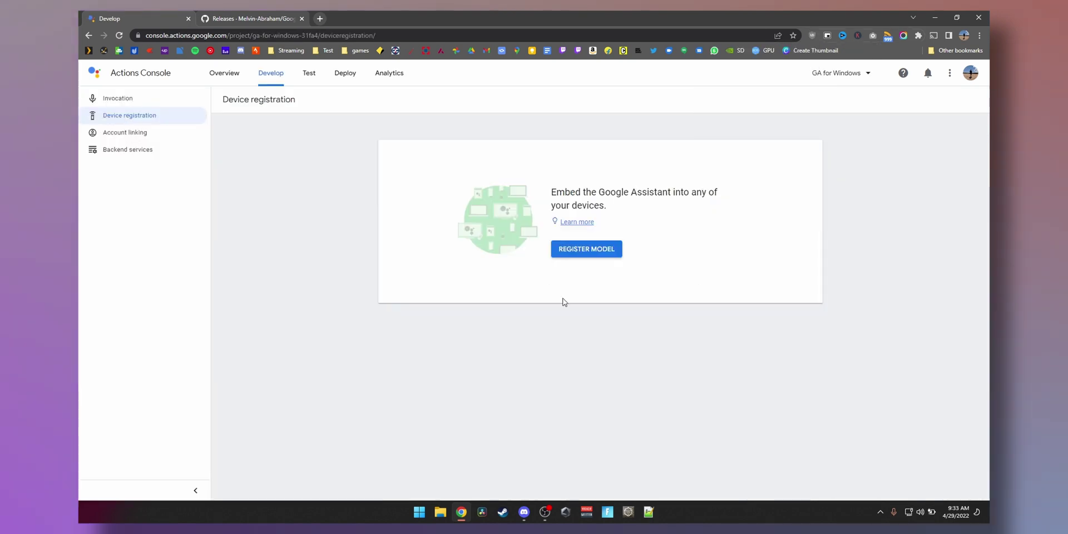
left_click(591, 250)
Step: Register model 'Asus TUF' by 'TheEasyWay' as a Camera and download its OAuth 2.0 credentials
left_click(510, 247)
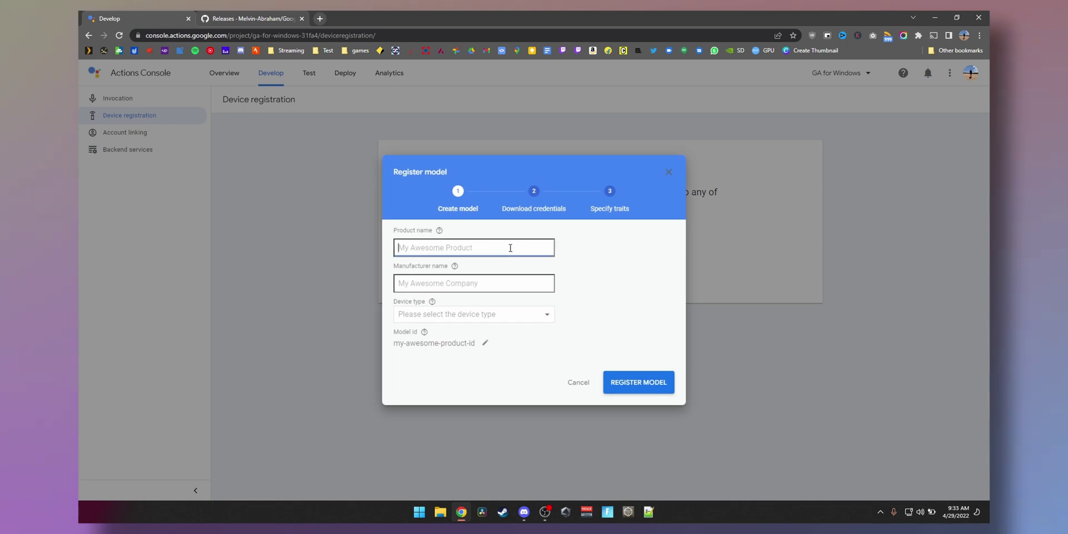
type("Asus ")
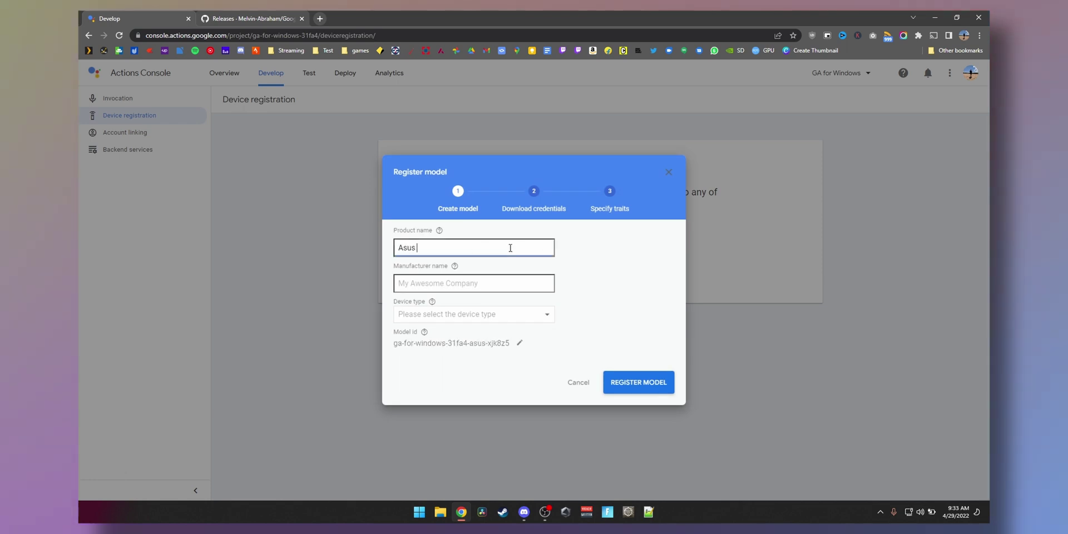
type("TUF")
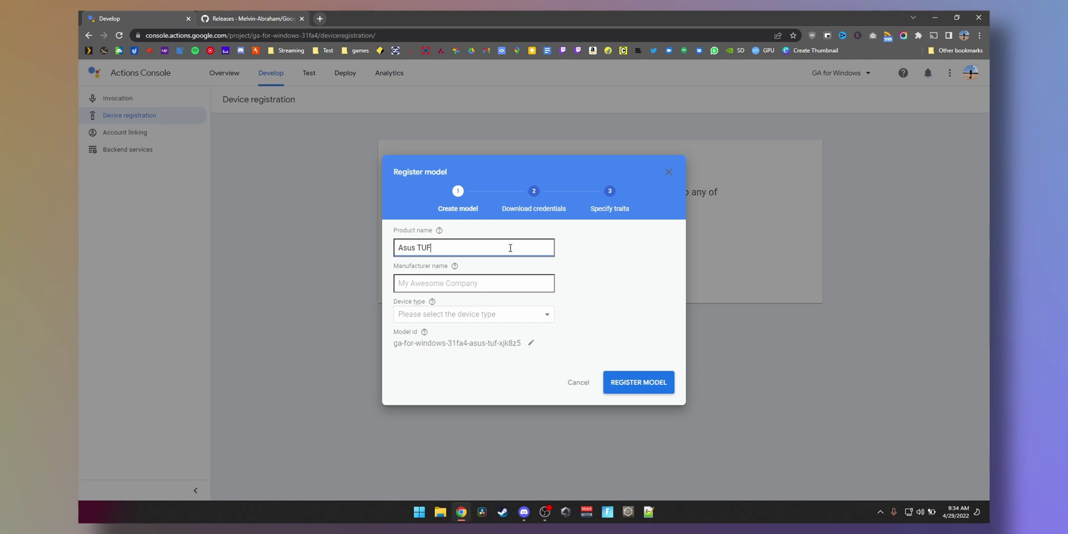
key("Tab")
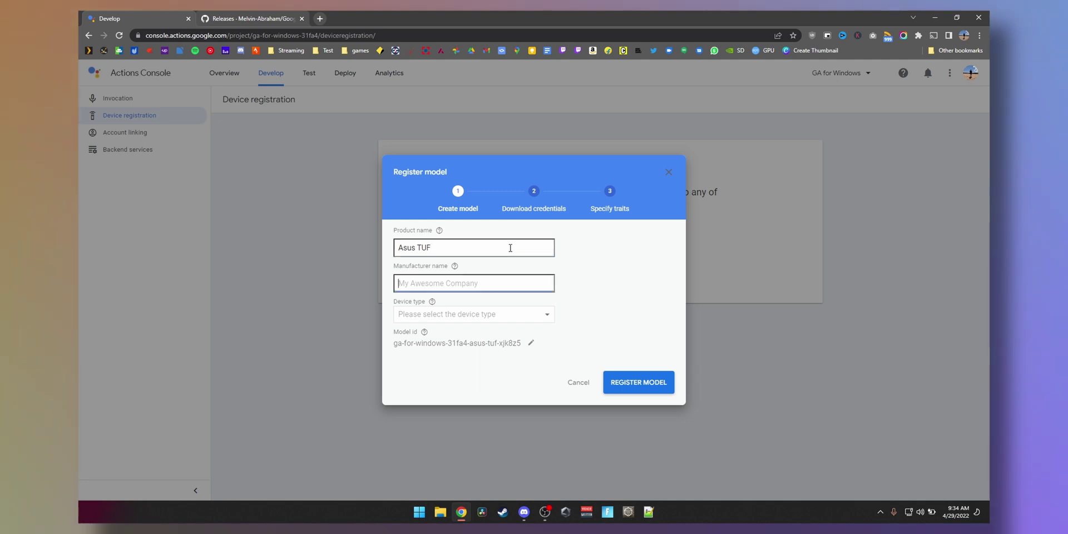
type("TheEasyWay")
key("Tab")
left_click(499, 314)
left_click(387, 323)
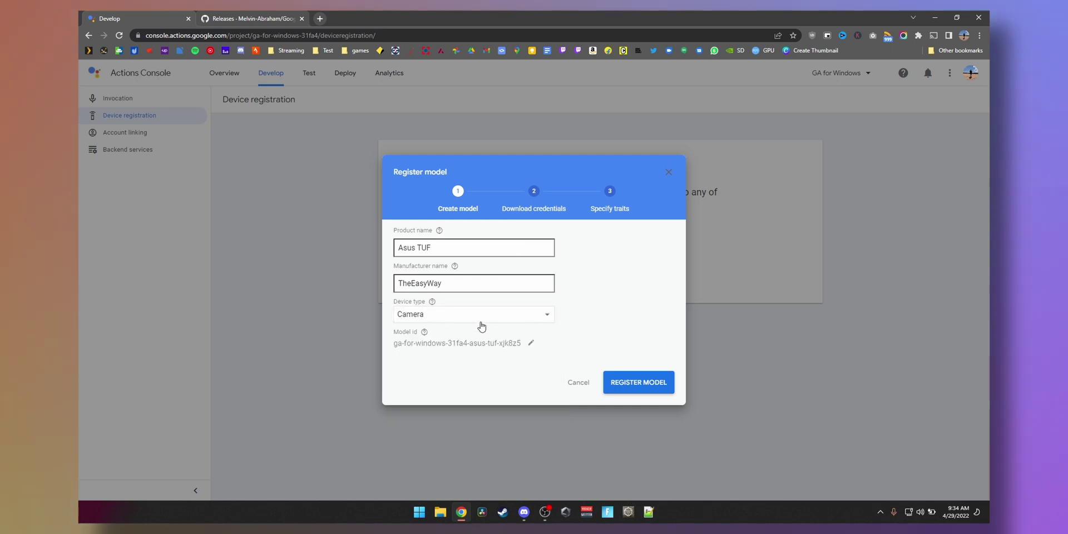
left_click(648, 389)
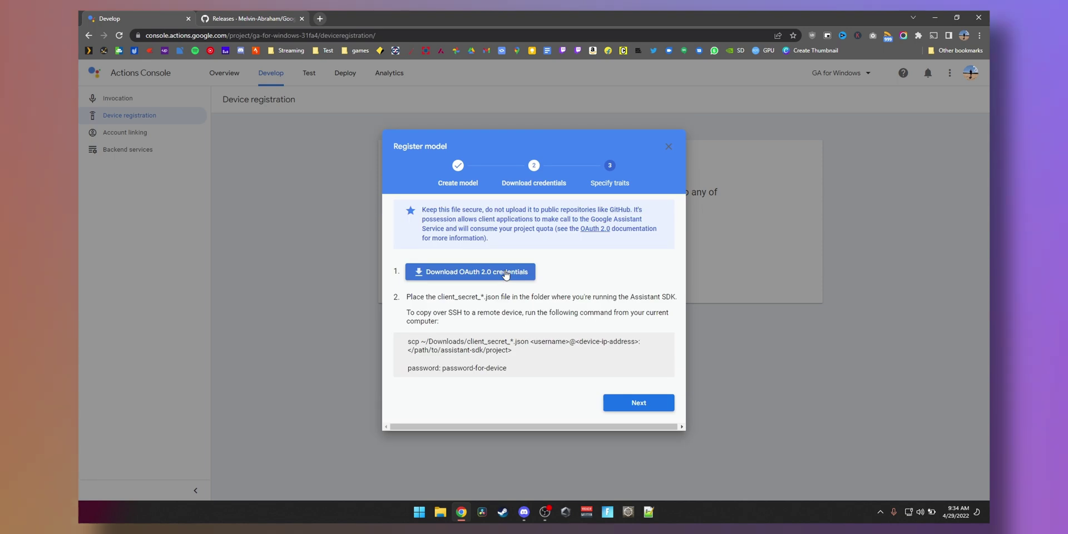
left_click(506, 272)
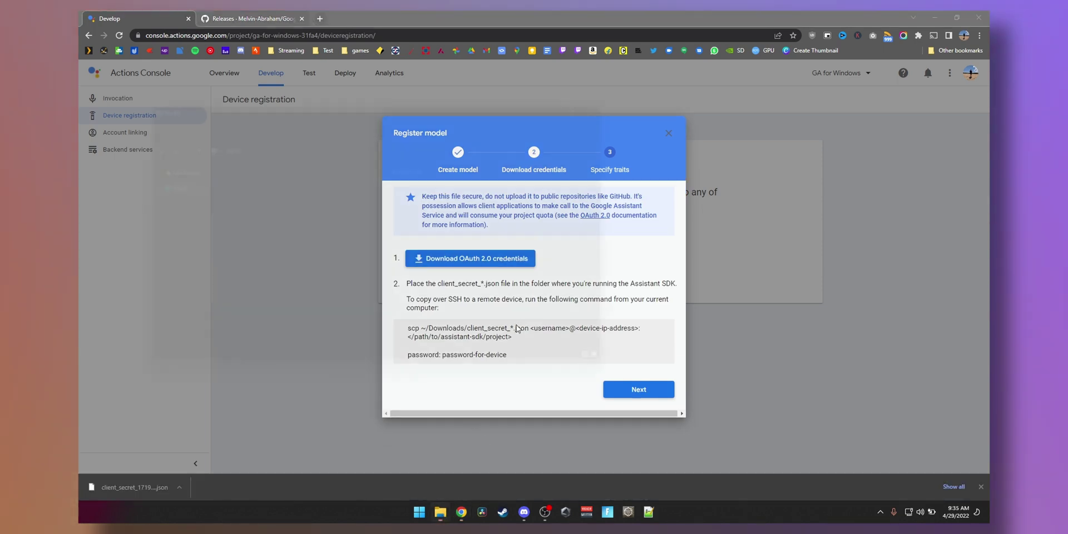
Step: Cut the client_secret JSON file from the Downloads folder in File Explorer
key("super+e")
double_click(465, 177)
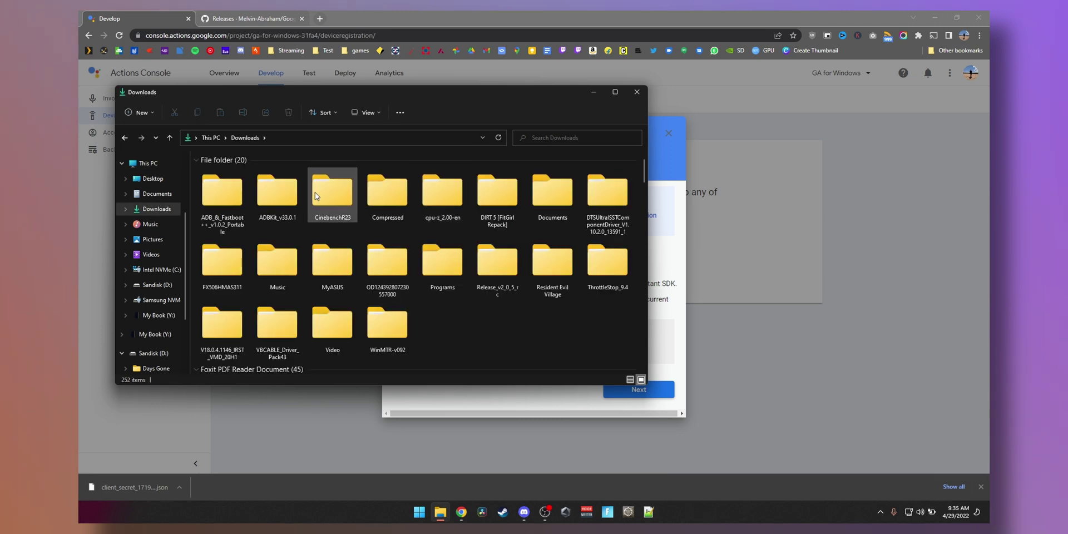
right_click(238, 199)
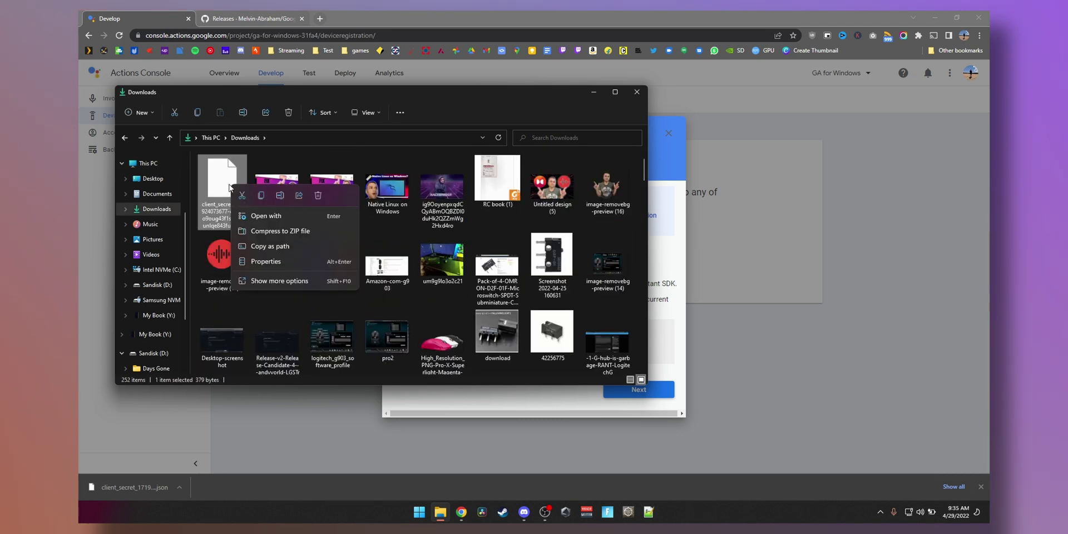
left_click(240, 196)
Step: Create a new folder 'GA' on drive C: and paste the credentials file into it
left_click(158, 269)
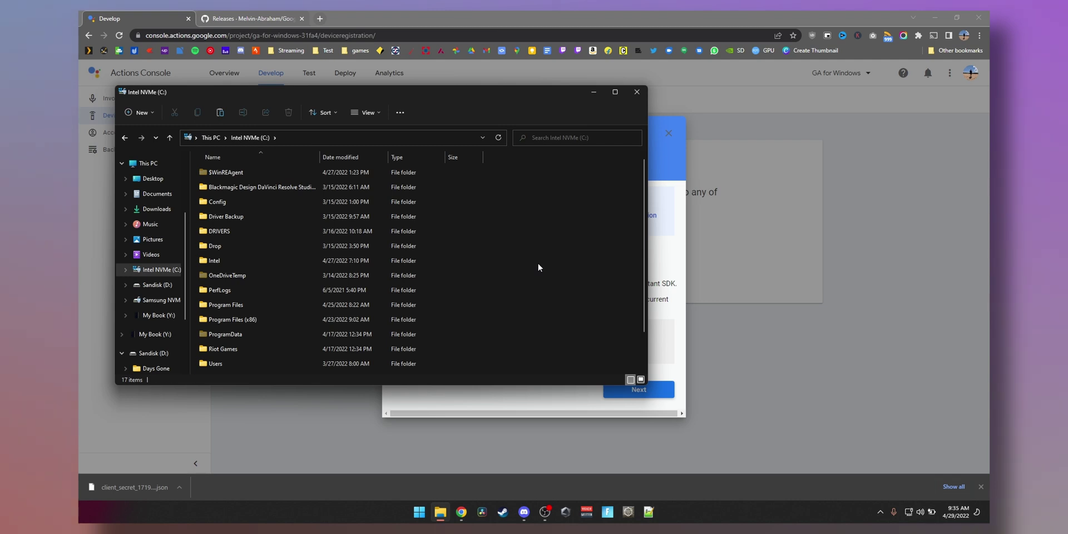
key("ctrl+shift+n")
type("GA")
key("Return")
key("Return")
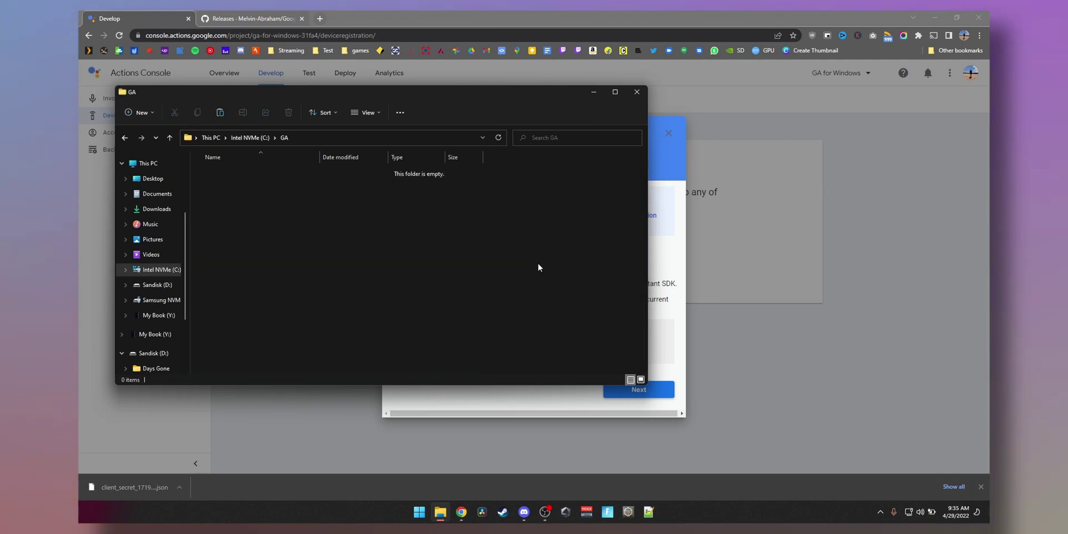
key("ctrl+v")
Step: Close File Explorer and open the Google Cloud console in a new tab
left_click(538, 267)
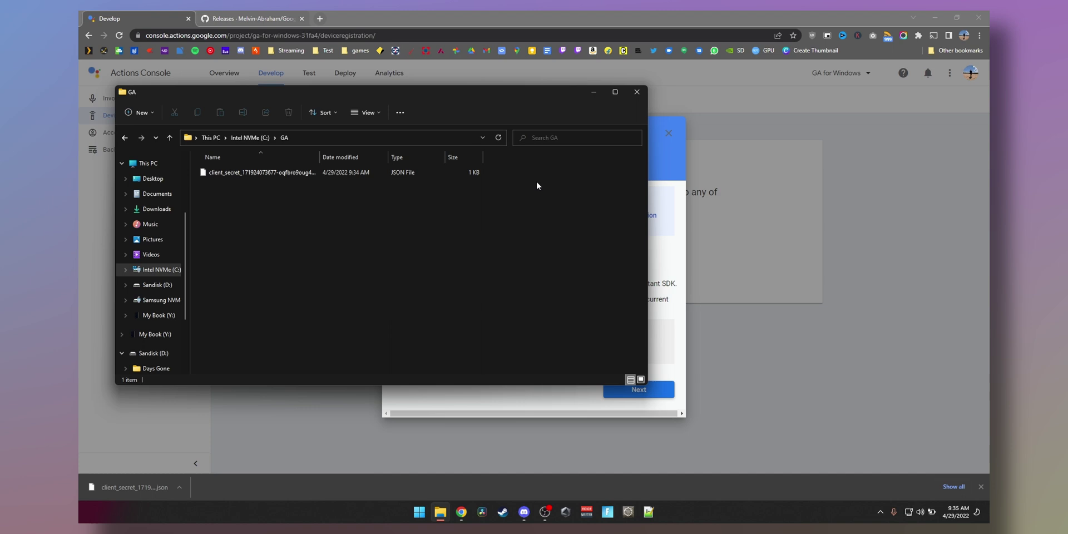
left_click(635, 93)
left_click(616, 317)
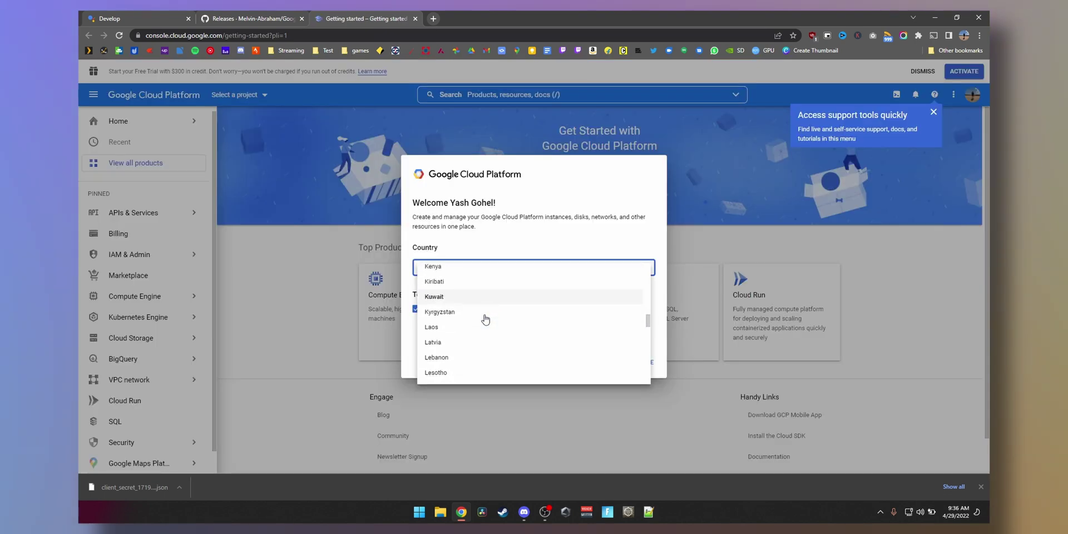
scroll(483, 323, "down", 15)
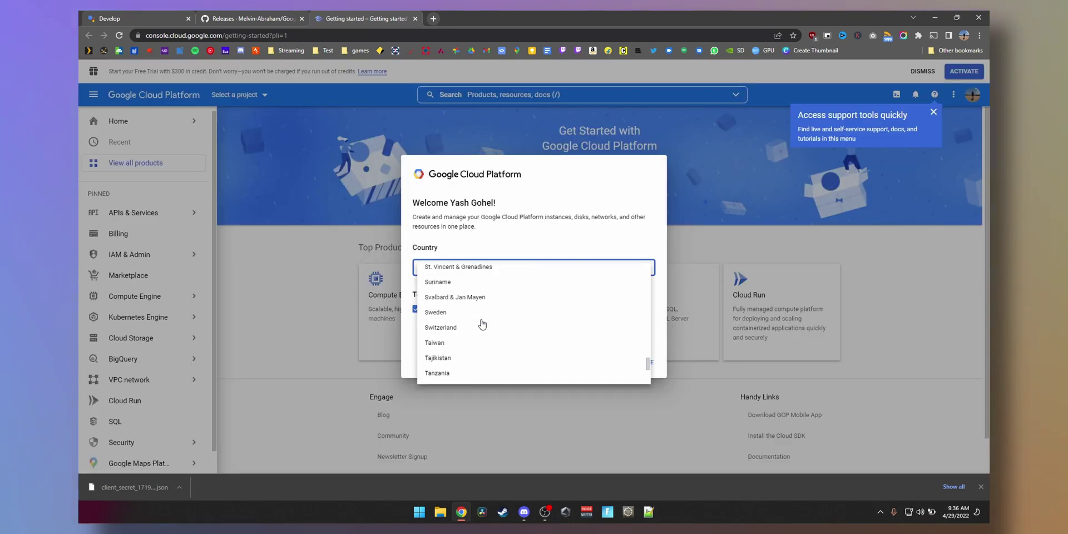
Step: Keep United States as the country and agree to the Google Cloud terms of service
key("Escape")
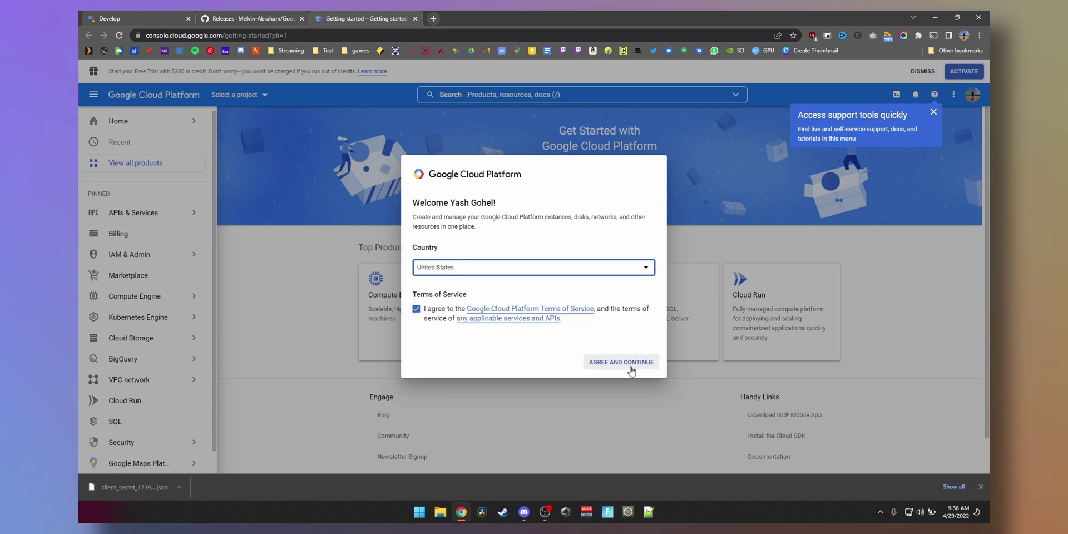
left_click(631, 368)
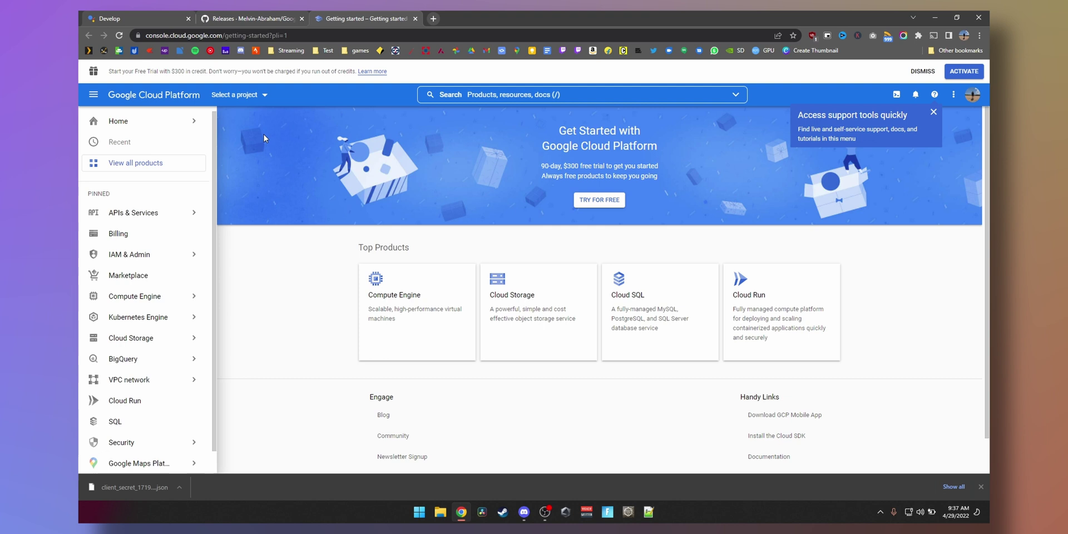
Step: Switch to the GA for Windows project and open the APIs & Services dashboard
left_click(264, 98)
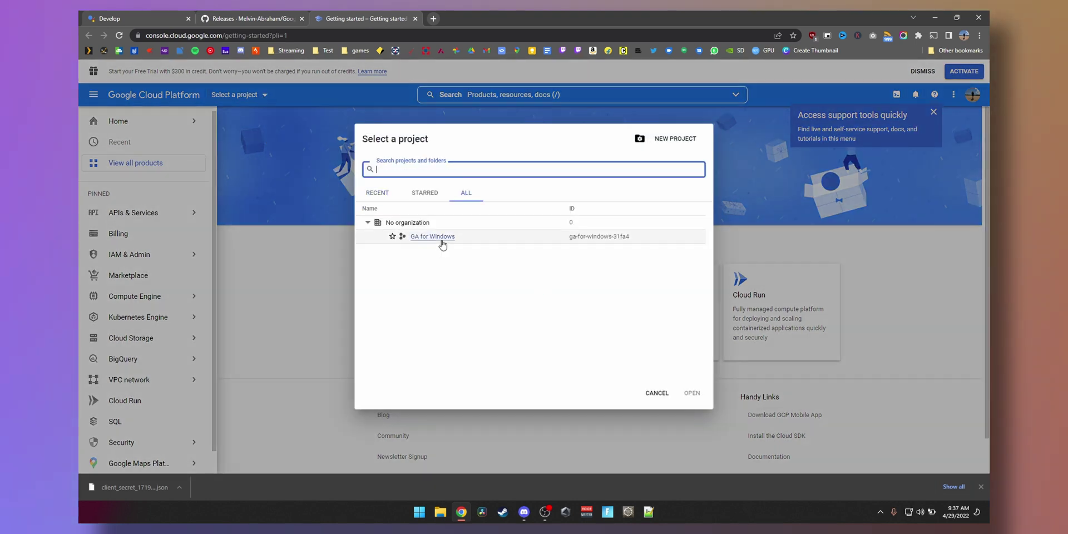
left_click(442, 241)
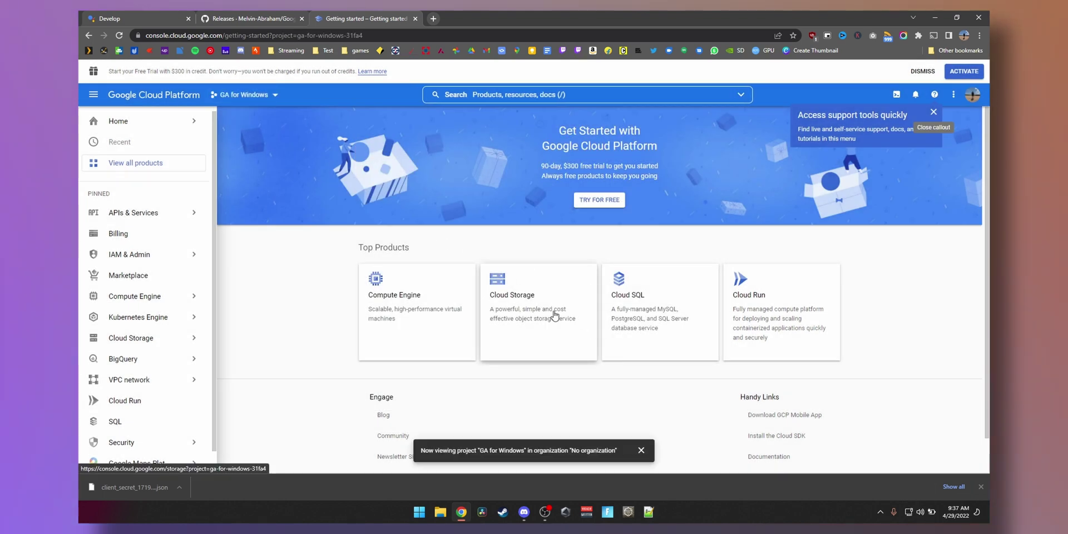
left_click(134, 215)
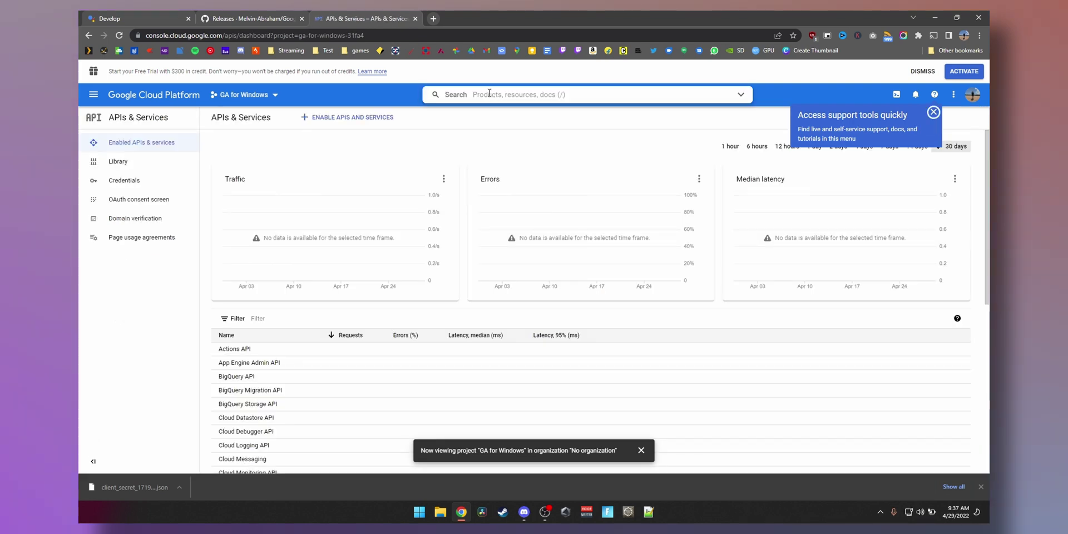
Step: Search the console for 'google assistant' and open the Google Assistant API page
left_click(490, 93)
type("google assistant")
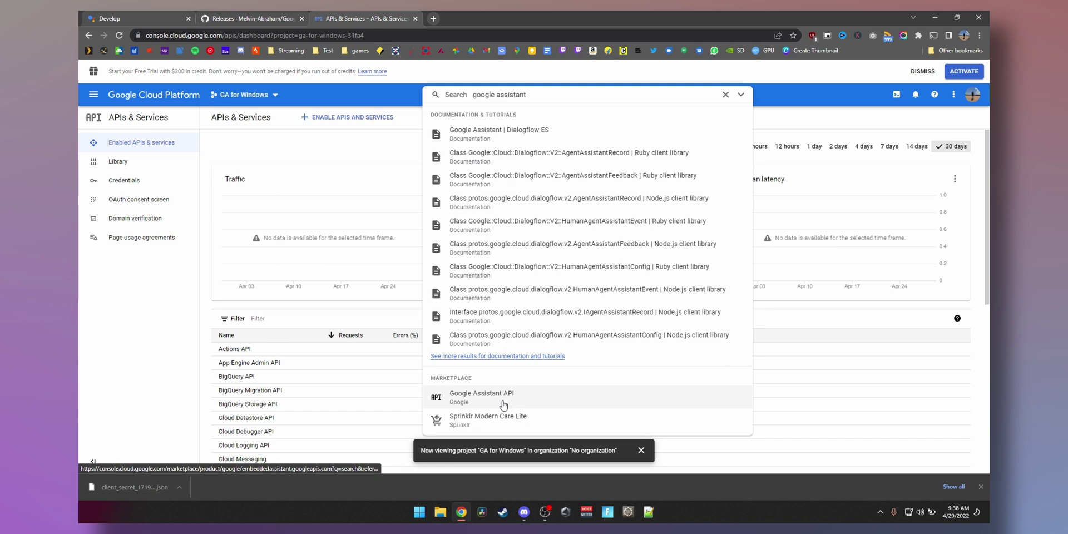
left_click(482, 396)
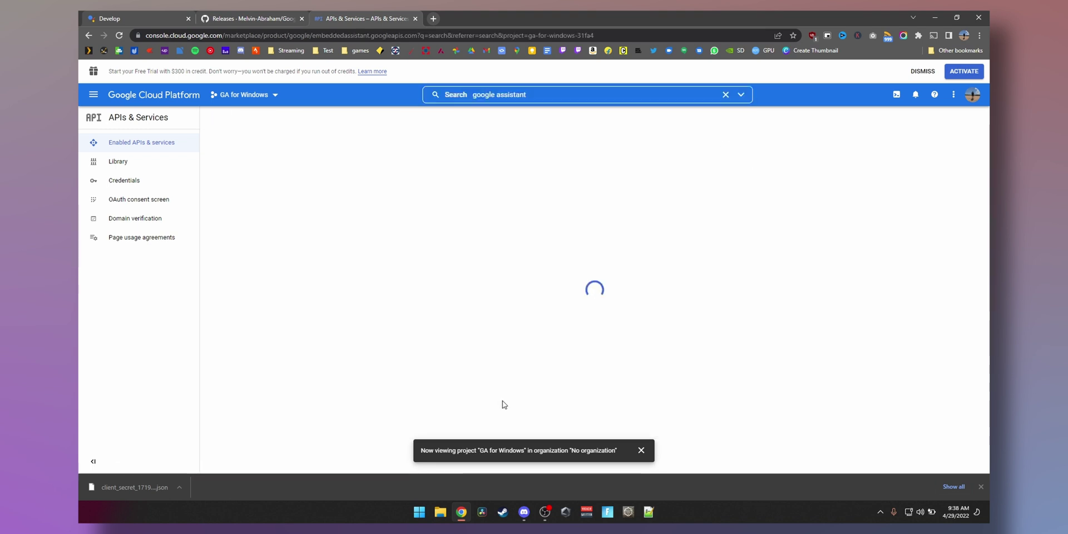
Step: From Credentials, start an OAuth consent screen registration for External users
left_click(187, 216)
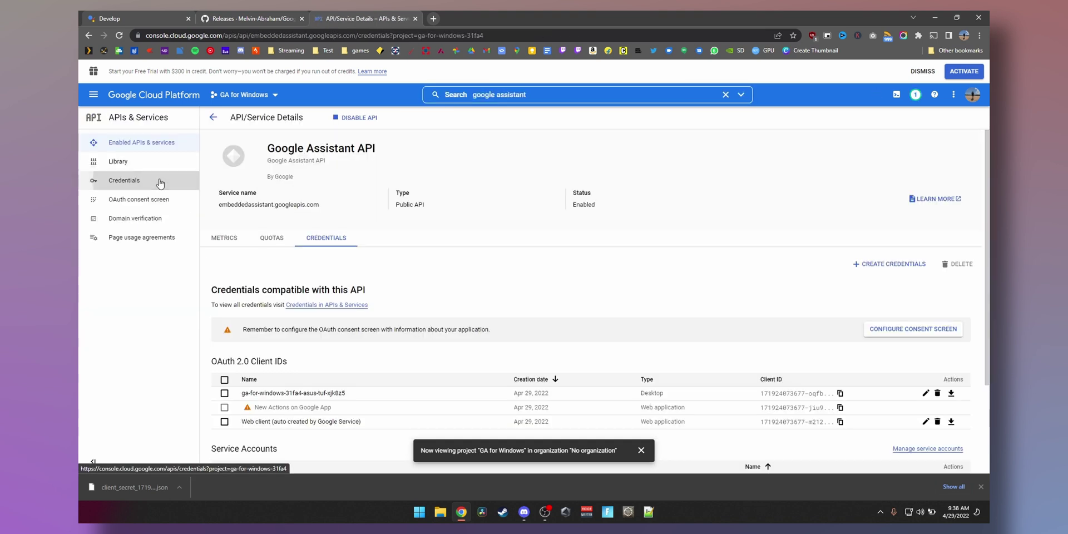
left_click(146, 181)
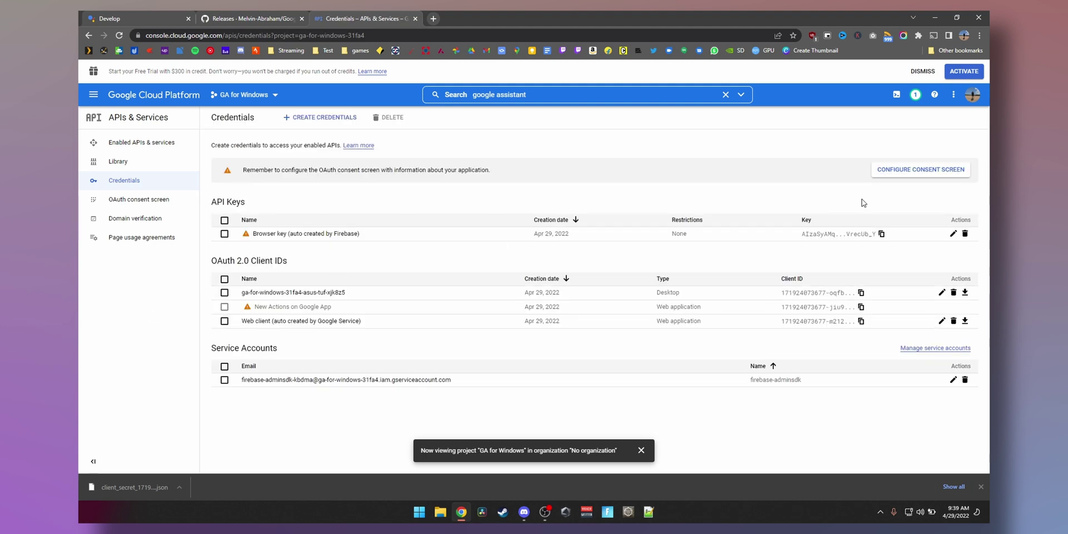
left_click(921, 169)
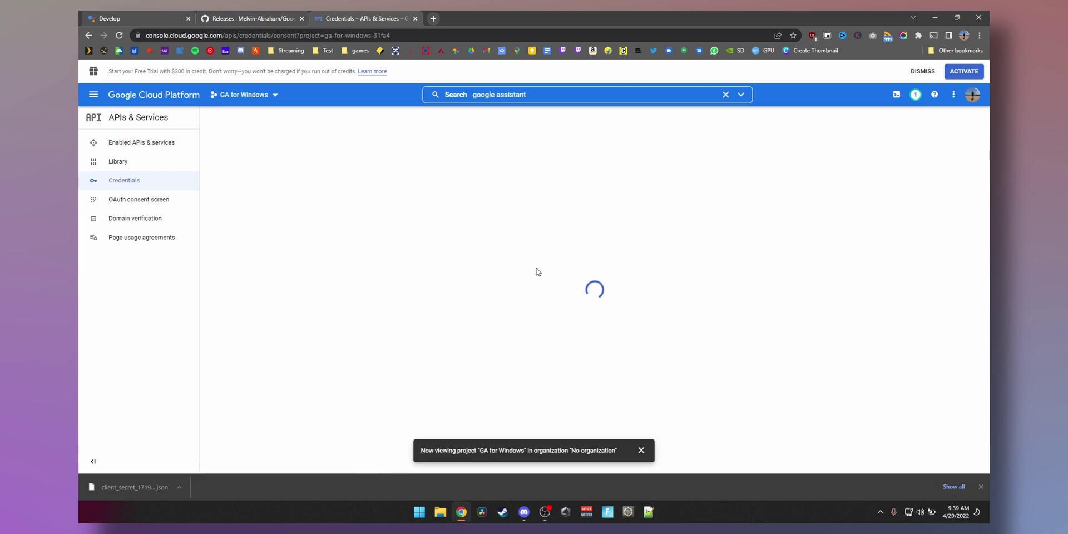
left_click(215, 236)
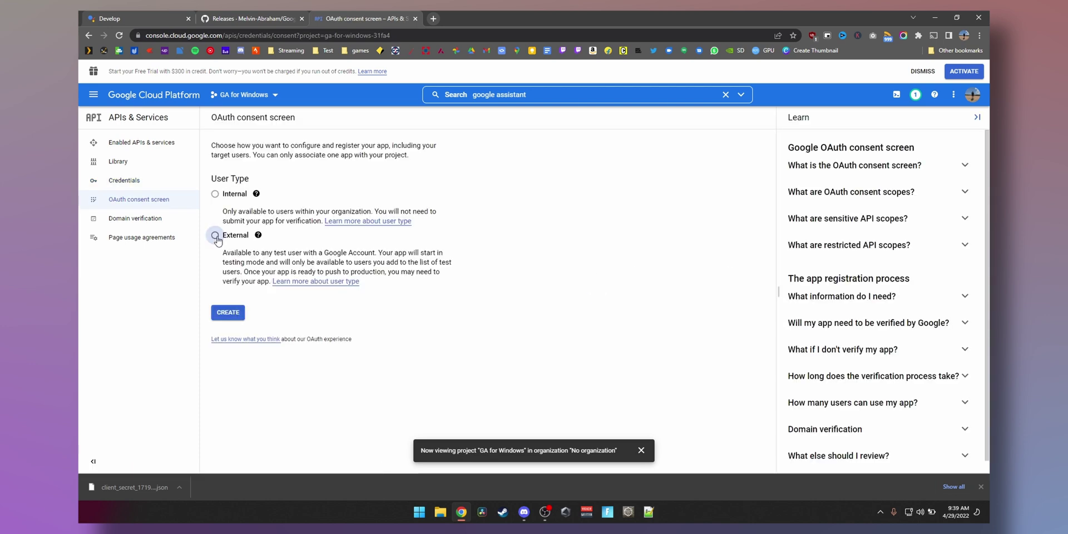
left_click(228, 312)
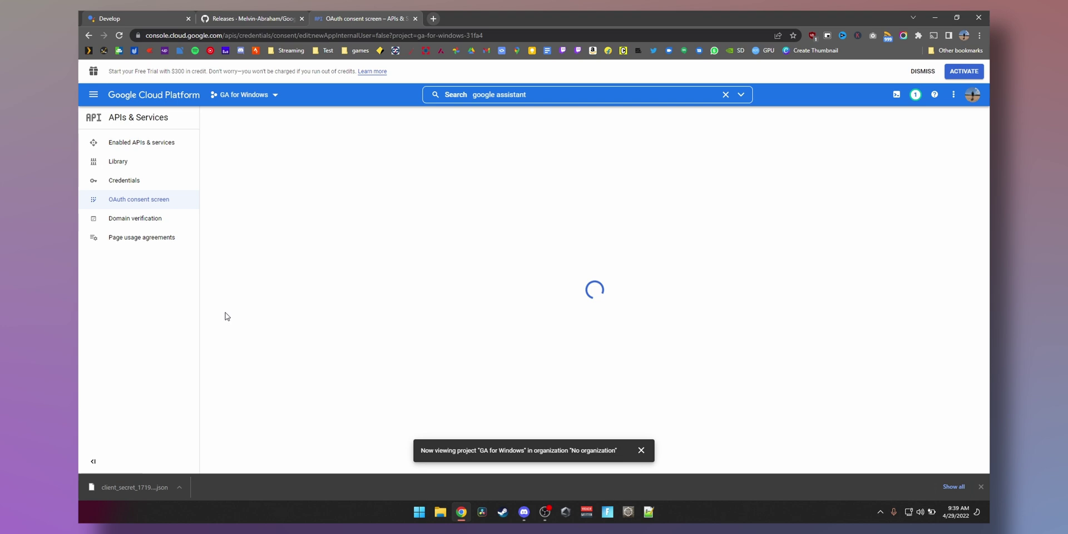
Step: Choose the user support email, paste the developer contact email, and save the app information
left_click(292, 273)
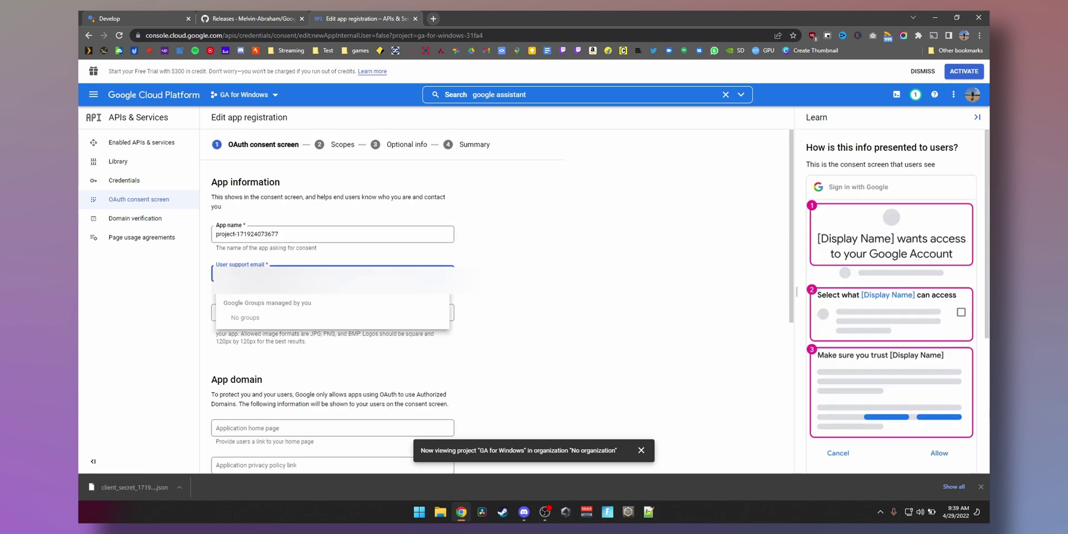
left_click(291, 301)
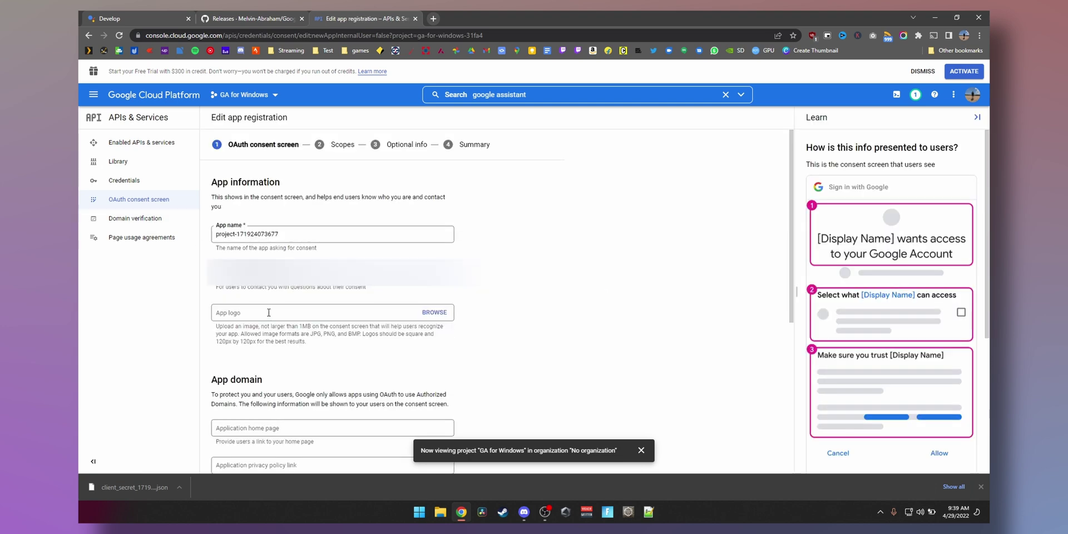
scroll(349, 296, "down", 2)
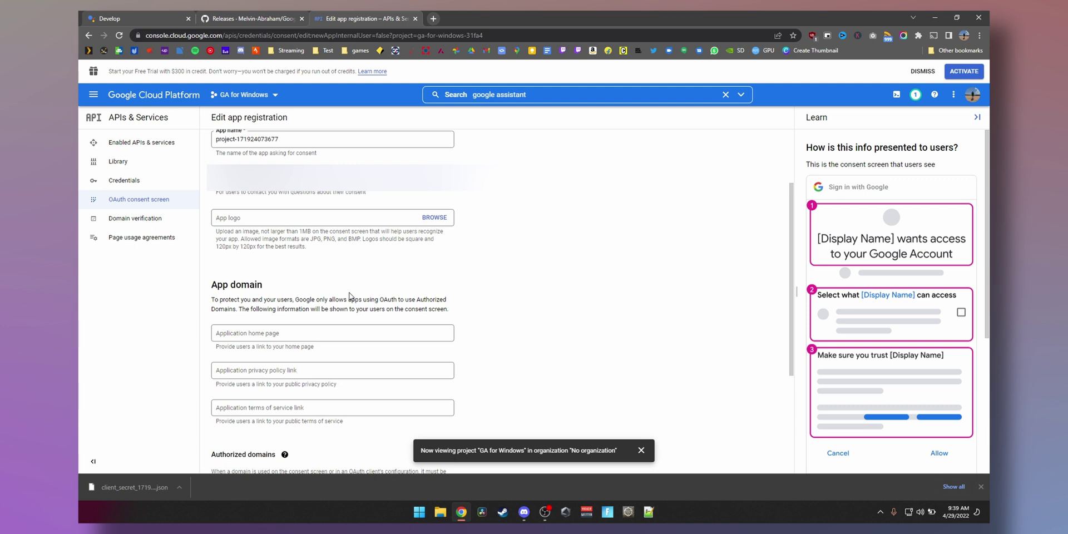
scroll(346, 288, "down", 3)
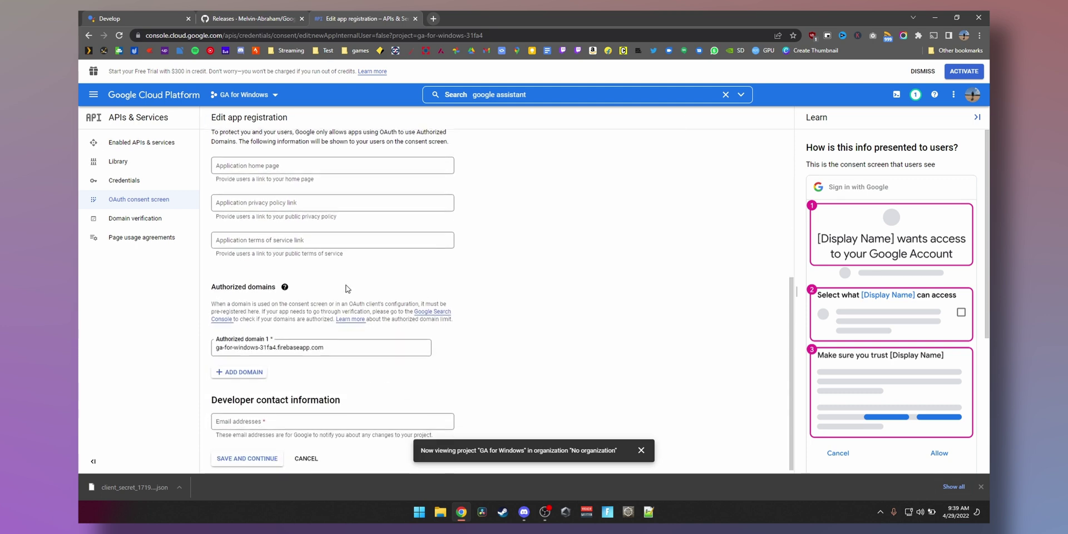
left_click(263, 413)
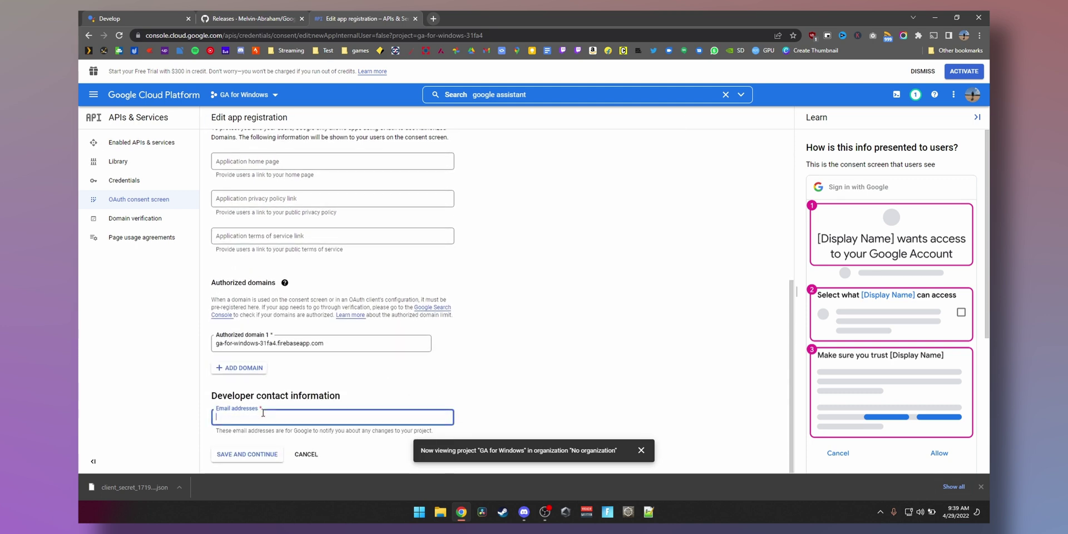
key("ctrl+v")
left_click(248, 455)
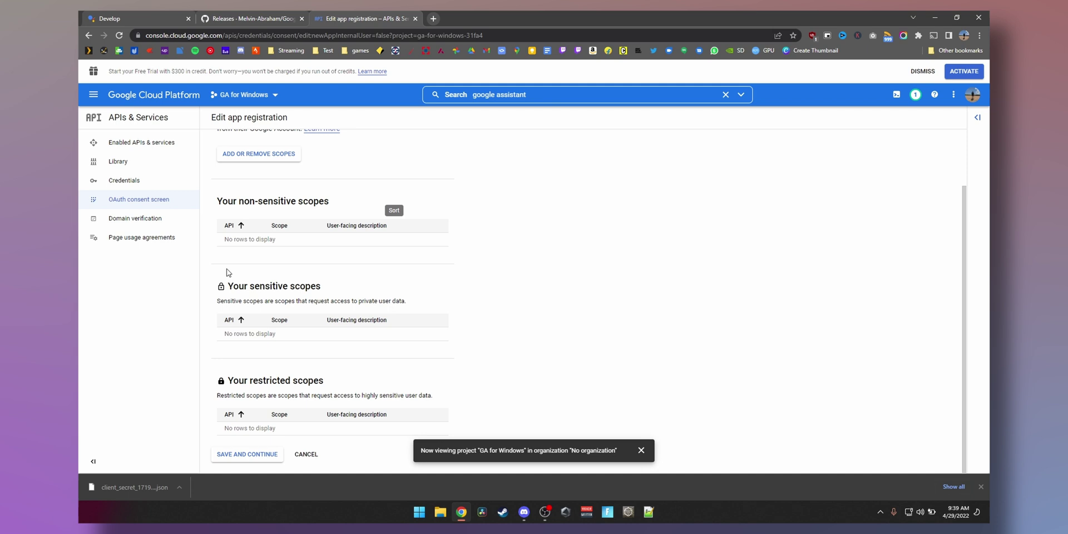
Step: Leave scopes and optional info empty and continue through to the summary
left_click(247, 462)
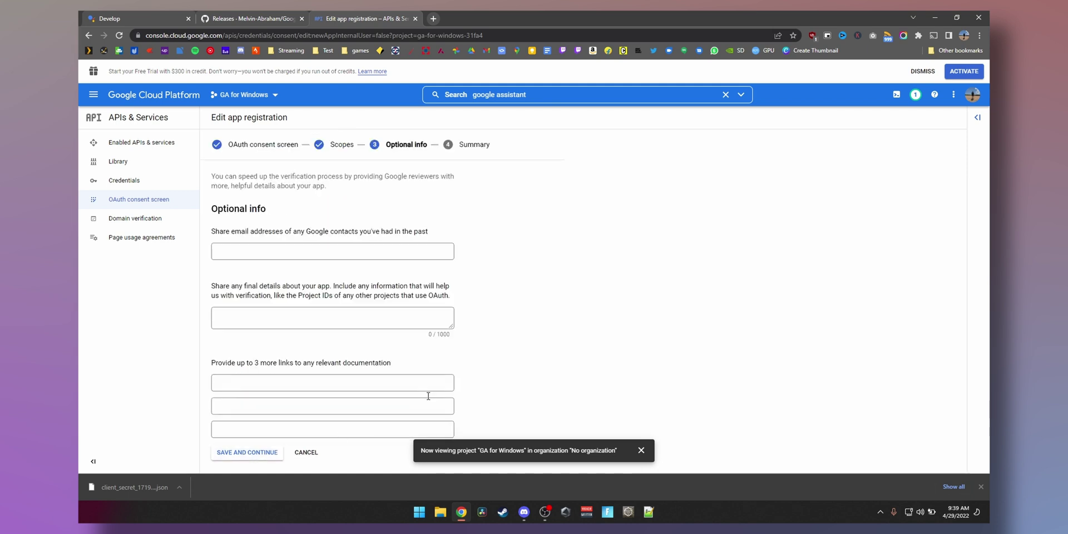
left_click(242, 453)
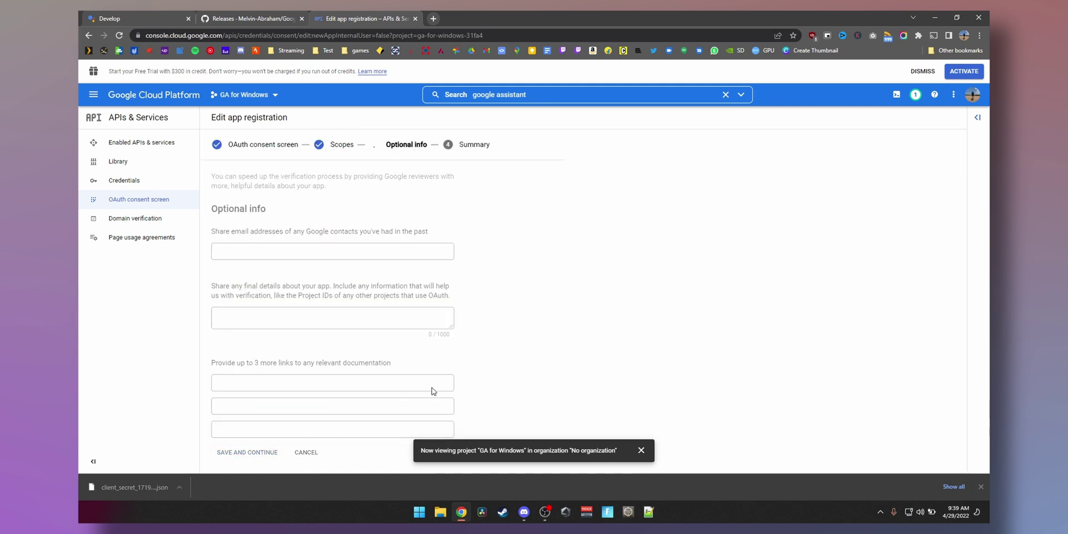
scroll(432, 391, "down", 10)
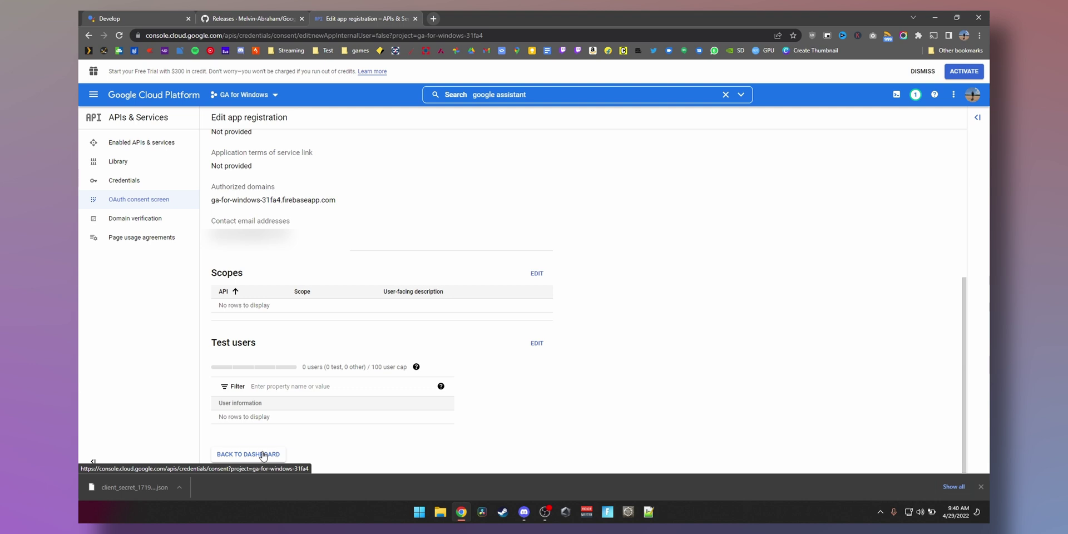
Step: Add the test user's email on the OAuth consent screen, then switch to the GitHub releases tab
left_click(262, 454)
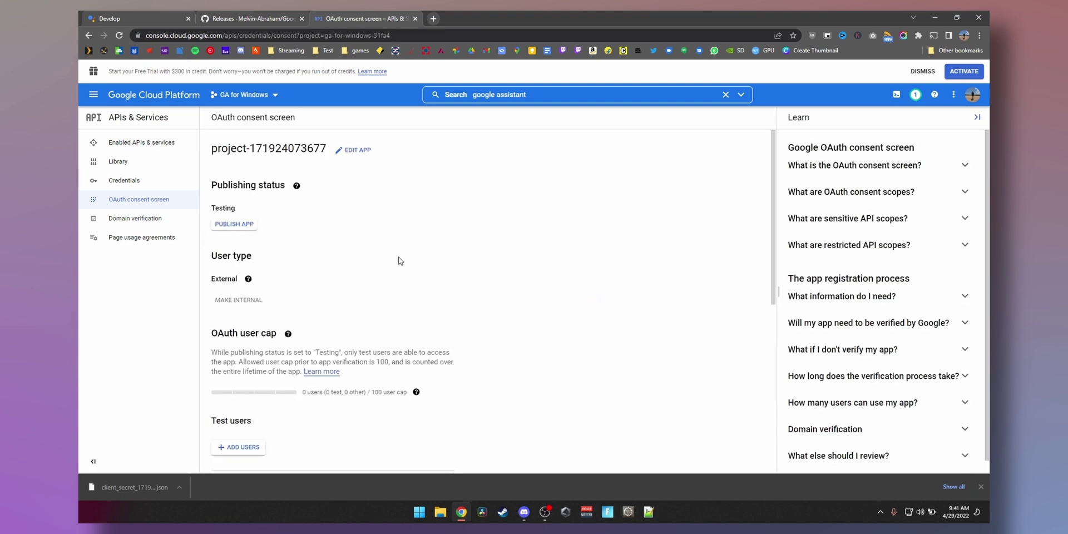
scroll(334, 267, "down", 2)
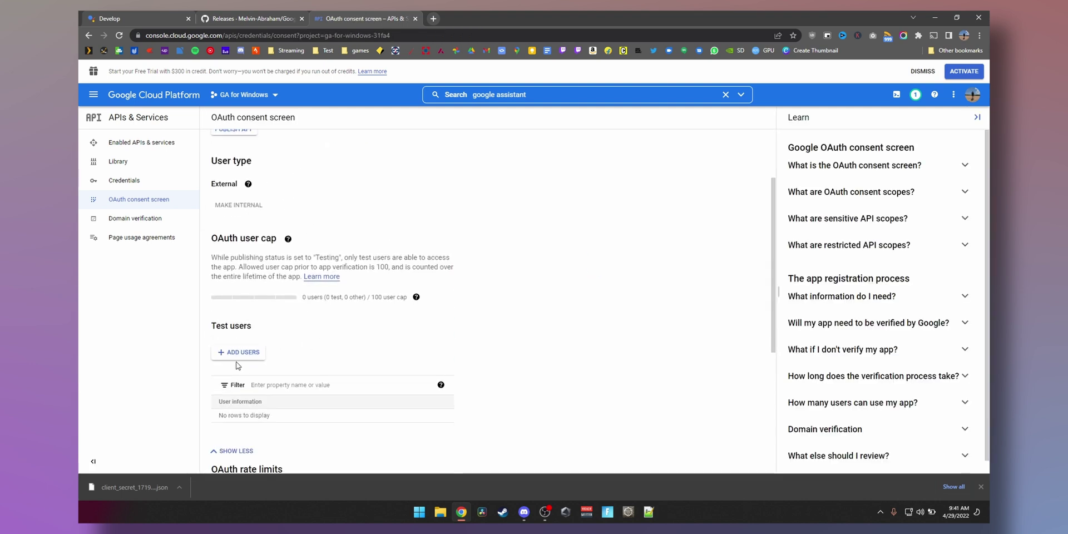
left_click(240, 359)
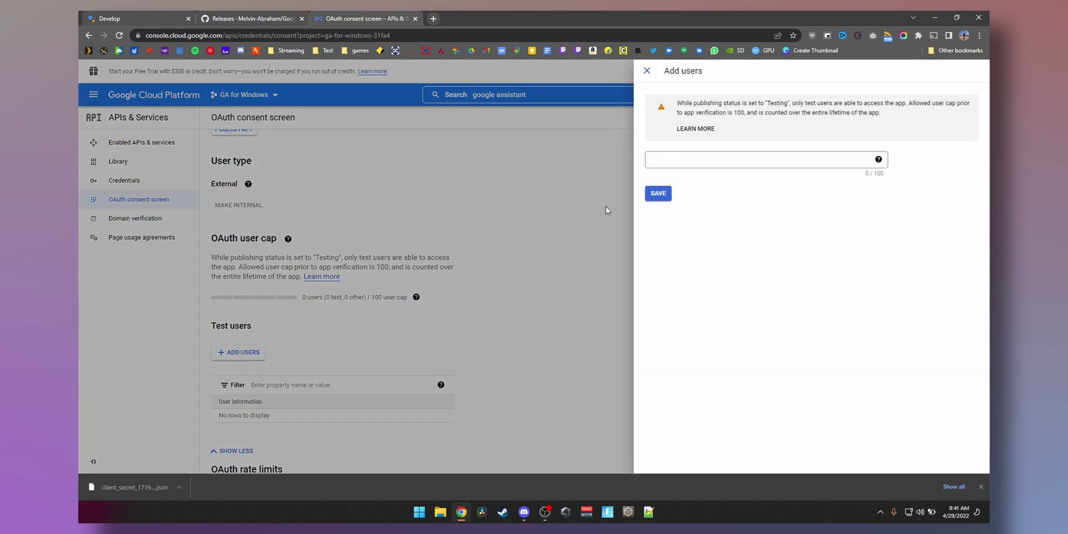
left_click(687, 156)
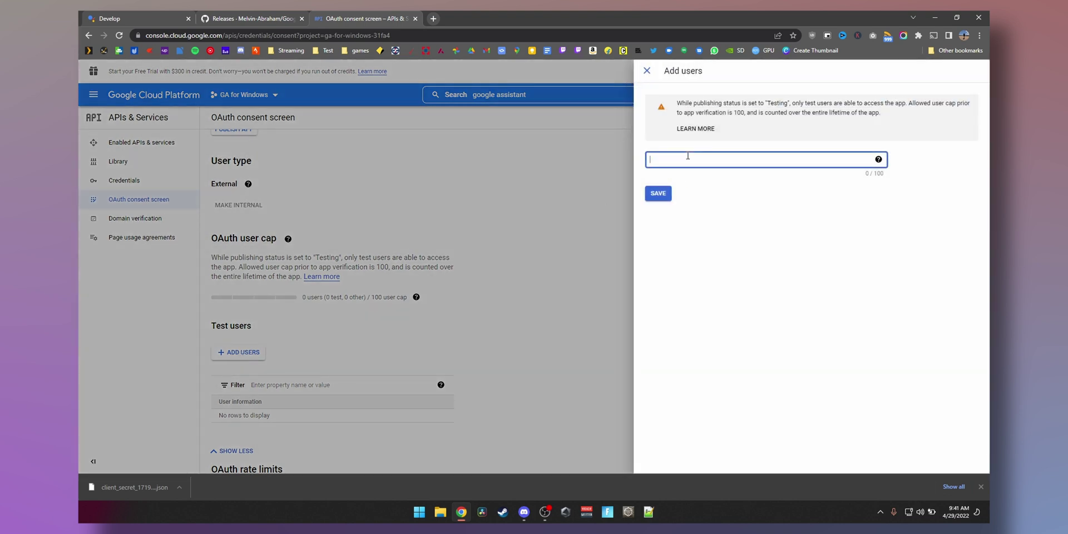
key("ctrl+v")
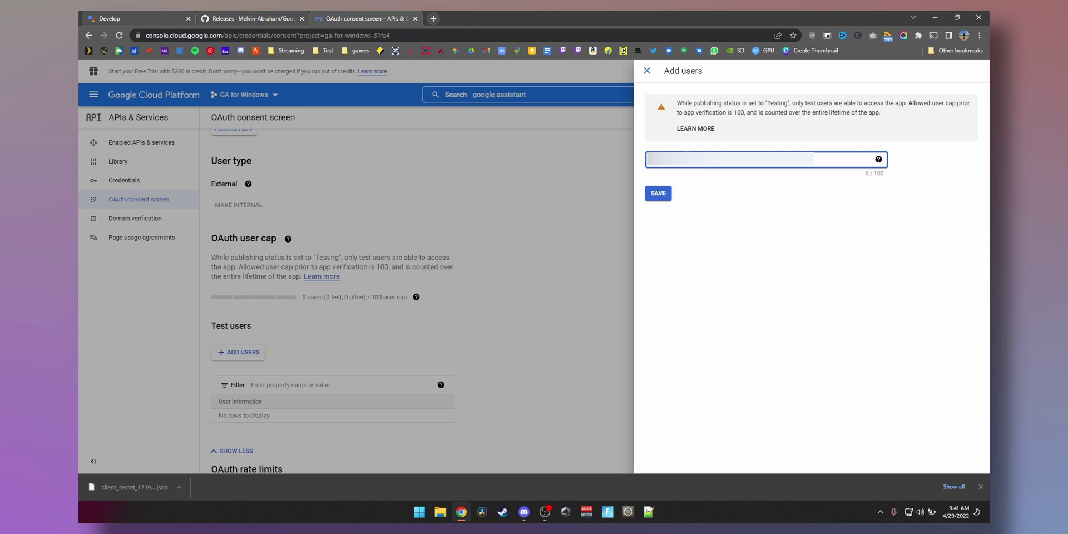
left_click(650, 196)
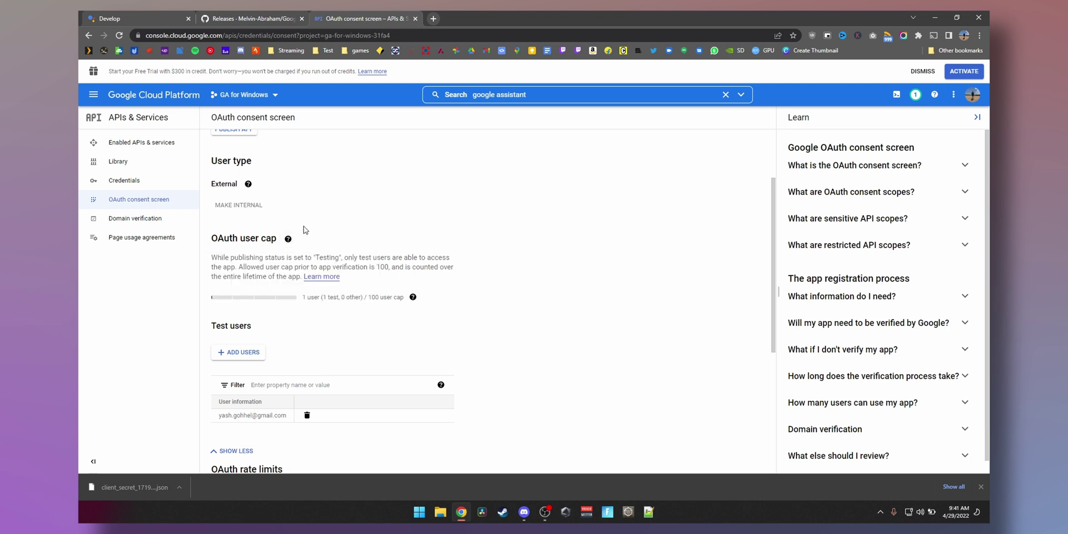
left_click(266, 17)
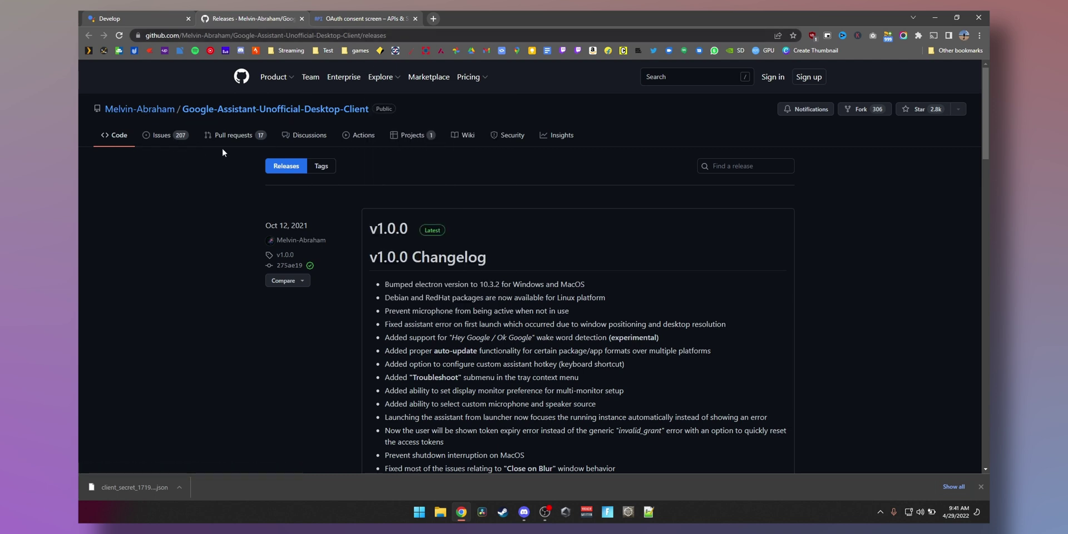
Step: Scroll to the v1.0.0 release Assets and download Google-Assistant-Setup-1.0.0.exe
scroll(385, 160, "down", 3)
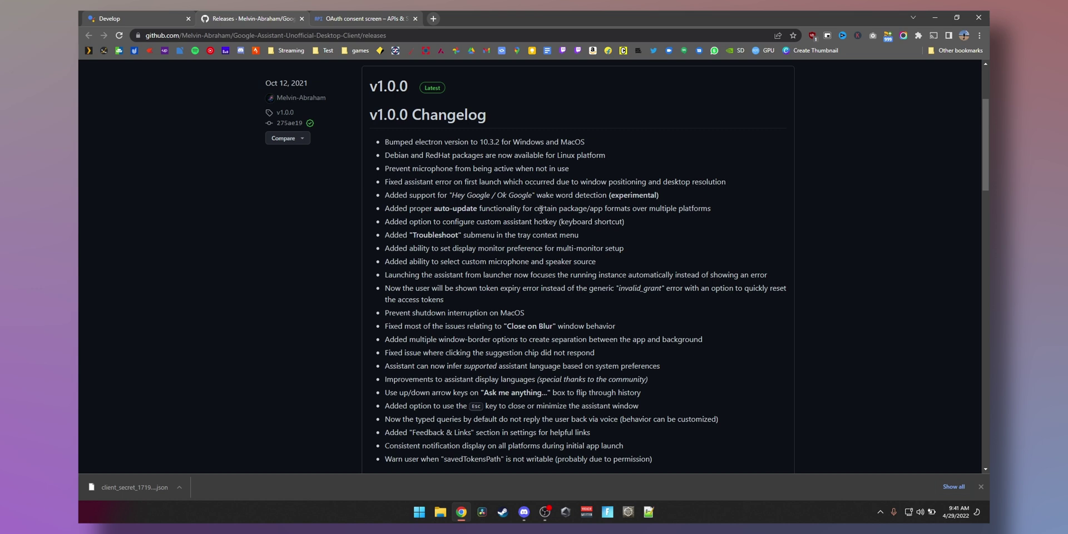
scroll(540, 209, "down", 7)
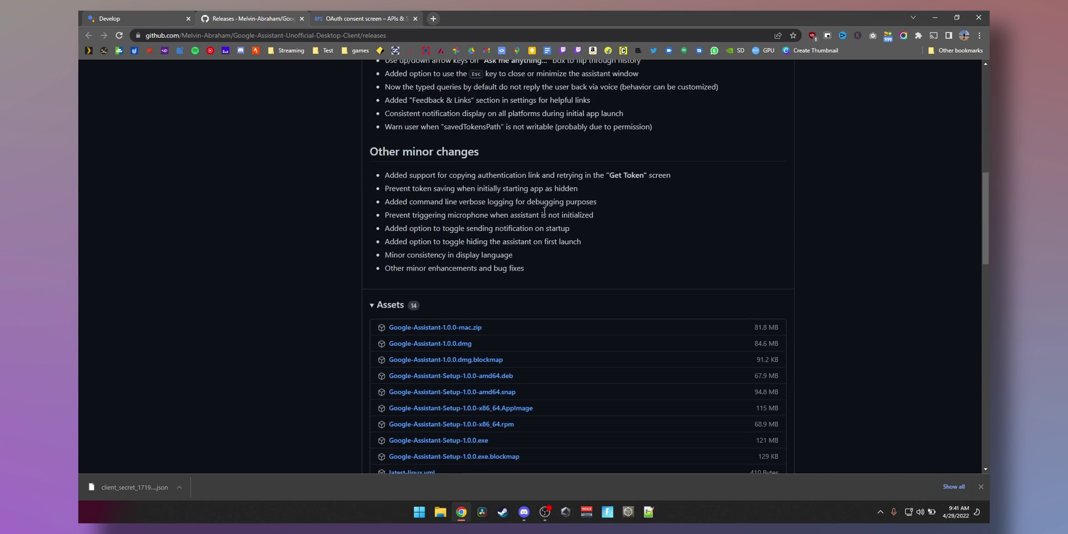
scroll(556, 239, "down", 1)
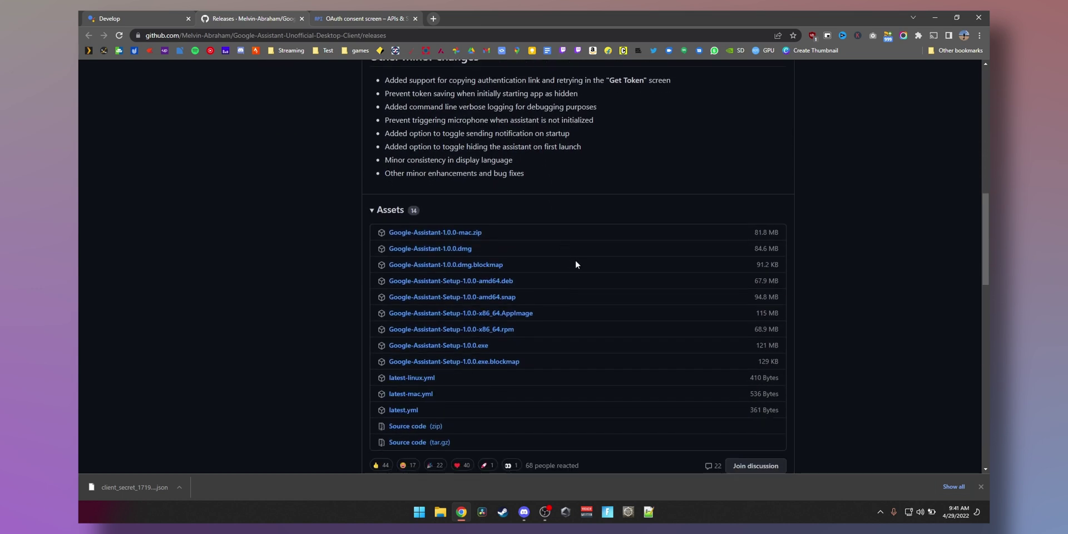
left_click(474, 346)
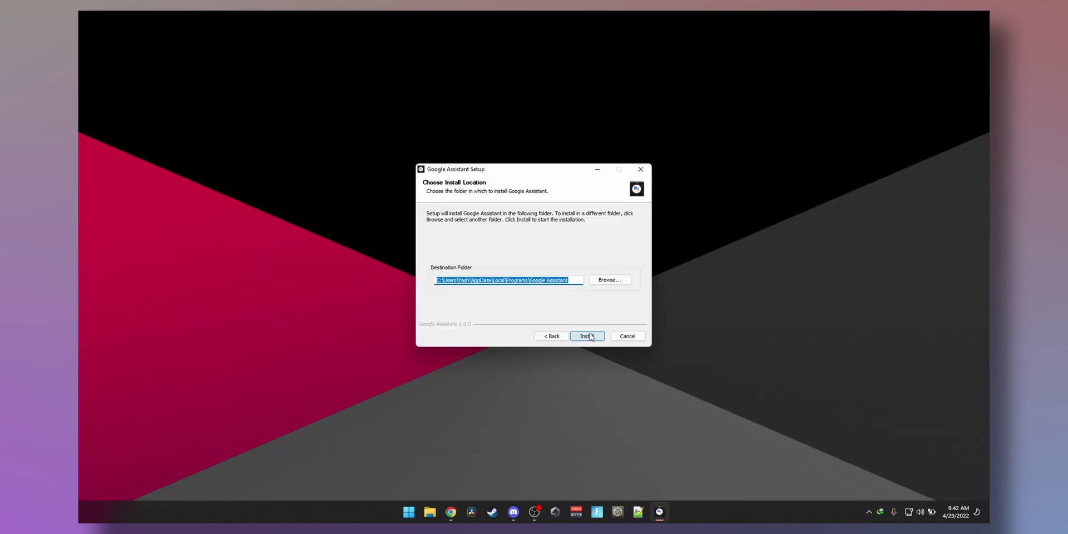
Step: Install and launch Google Assistant, then get past the welcome and SDK limitations notice
left_click(591, 336)
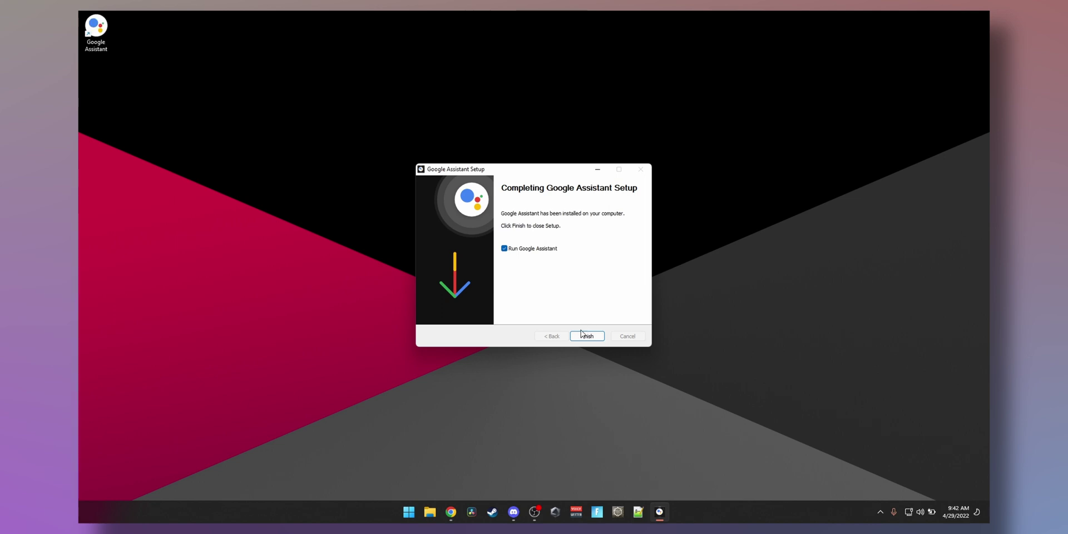
left_click(586, 337)
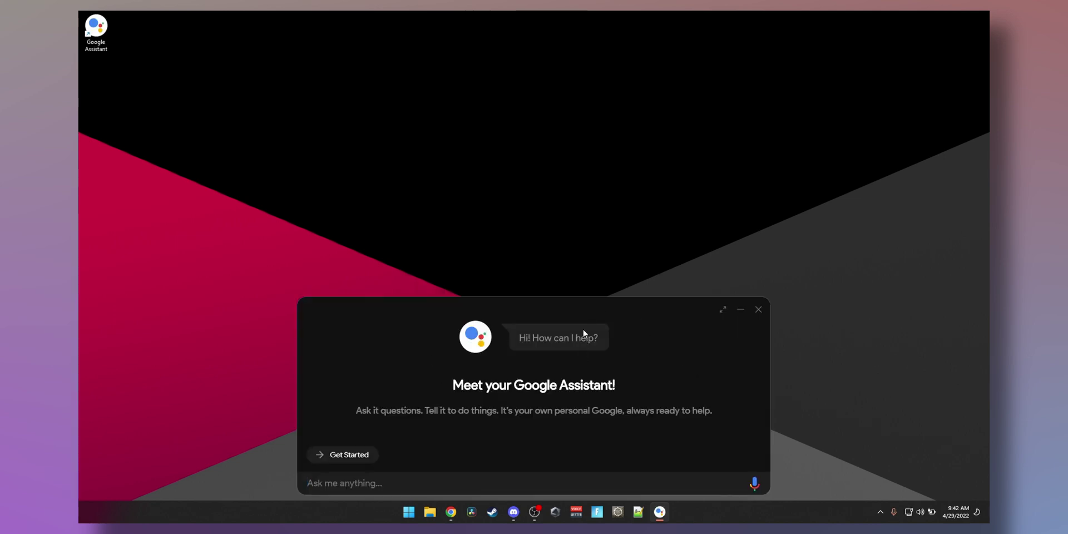
left_click(342, 454)
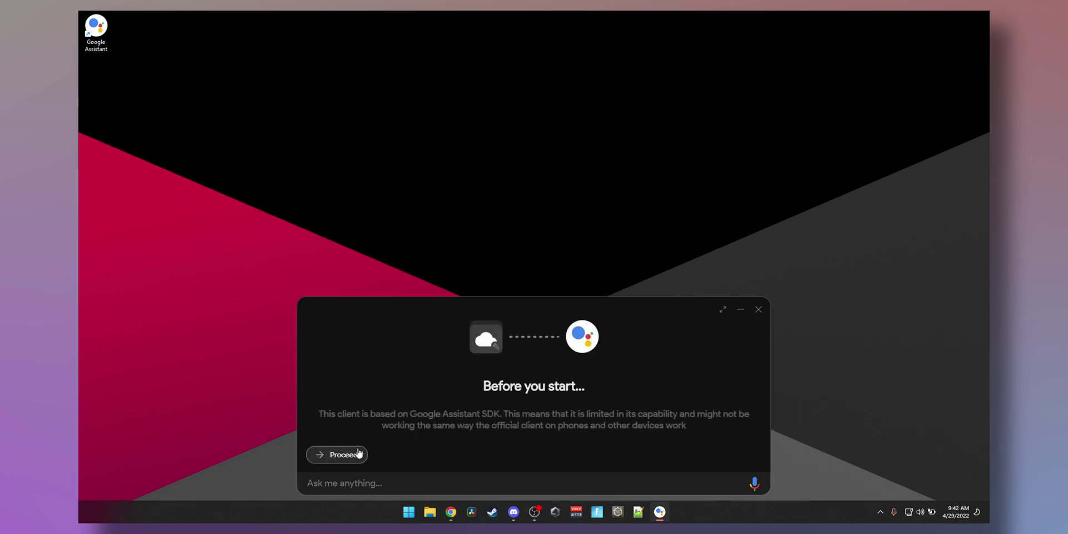
left_click(361, 458)
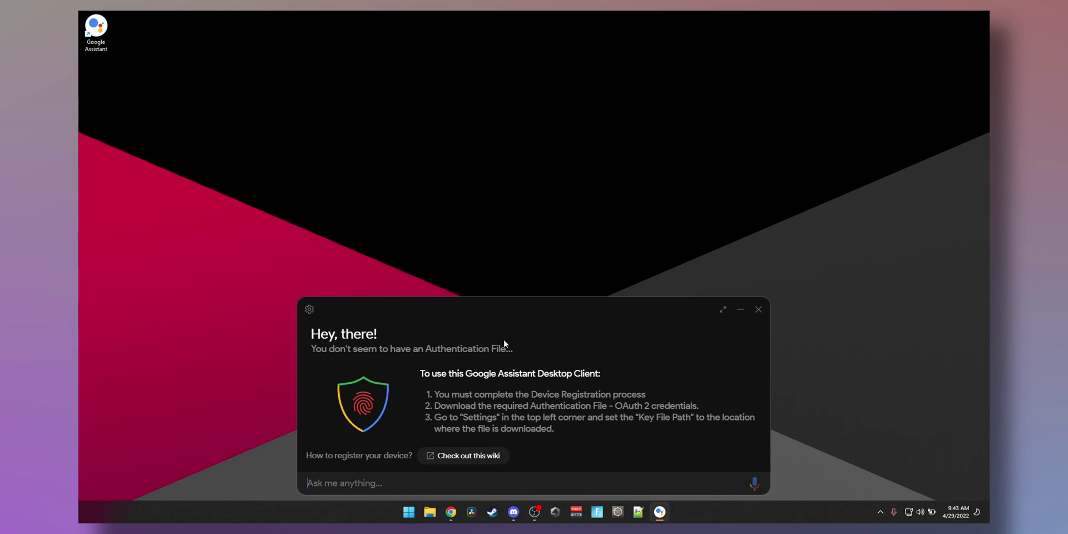
Step: Set the key file to the client_secret JSON in C:\GA, auto-set the tokens path, and relaunch
left_click(310, 311)
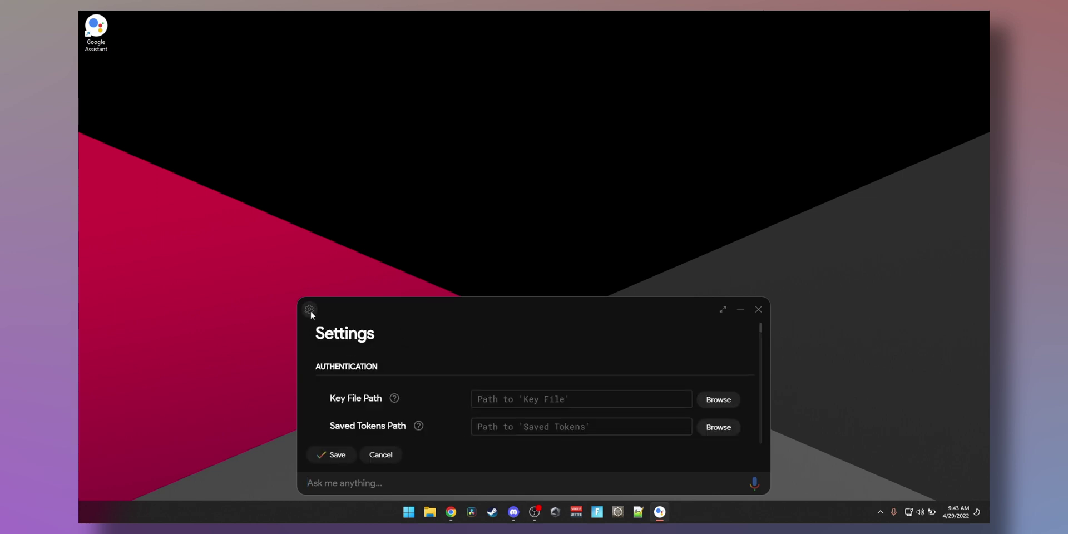
left_click(716, 405)
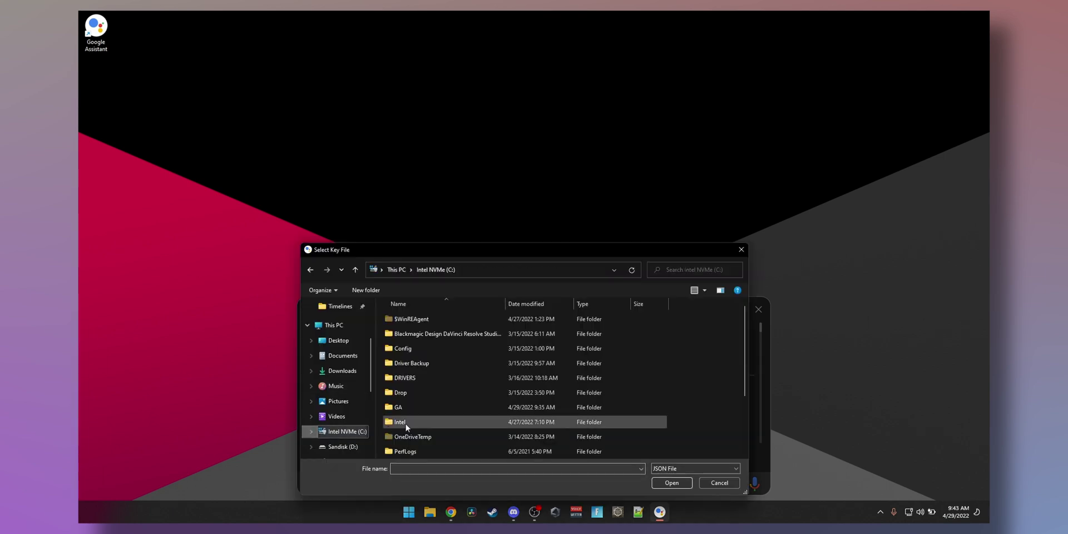
double_click(422, 408)
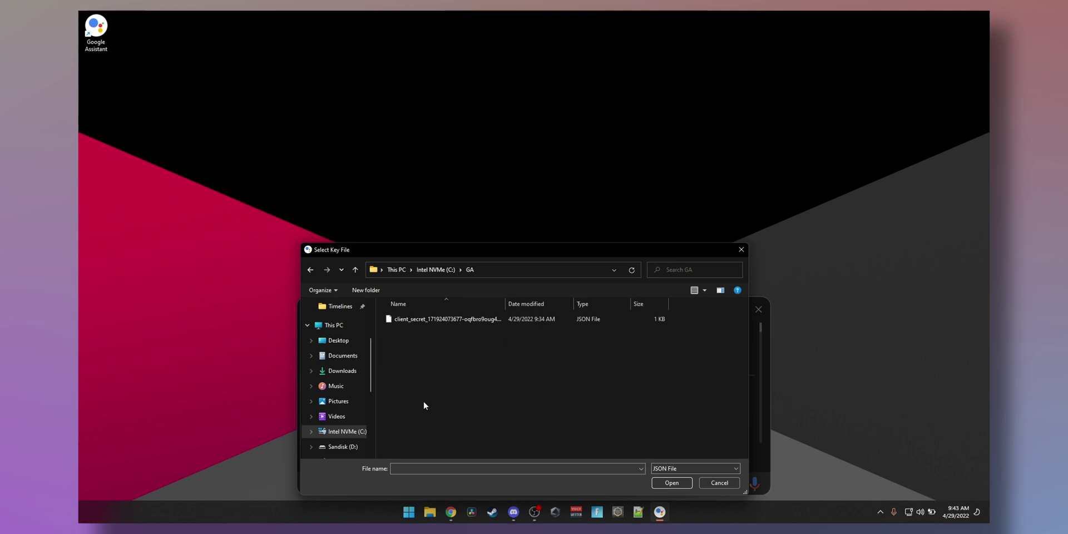
double_click(413, 320)
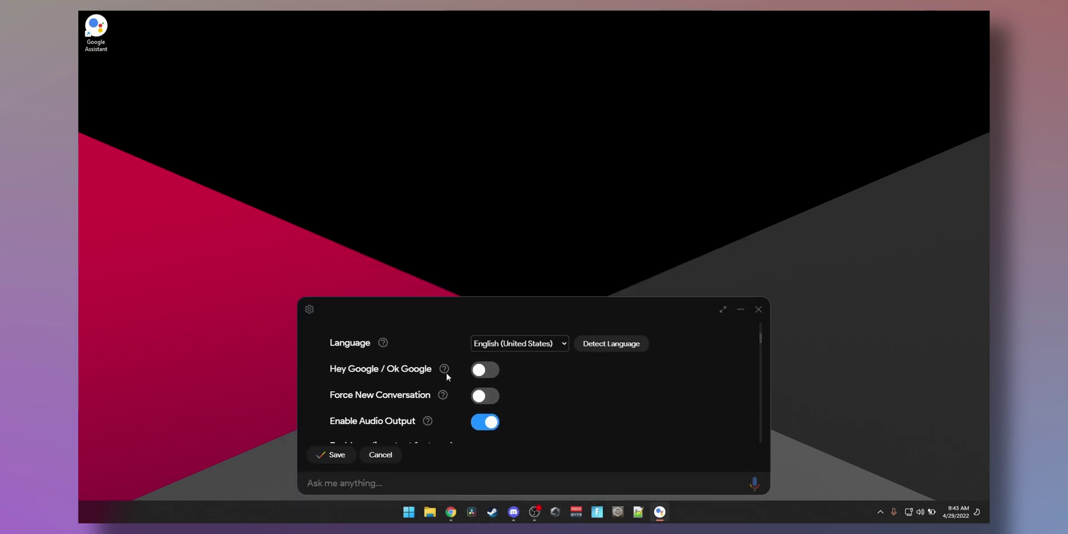
scroll(461, 375, "down", 2)
scroll(467, 377, "down", 3)
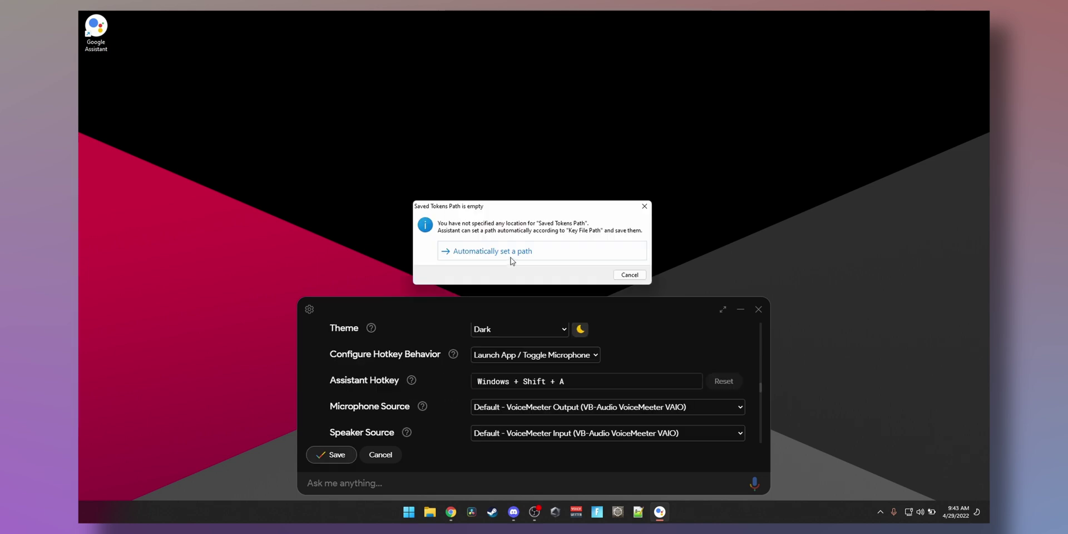
left_click(512, 253)
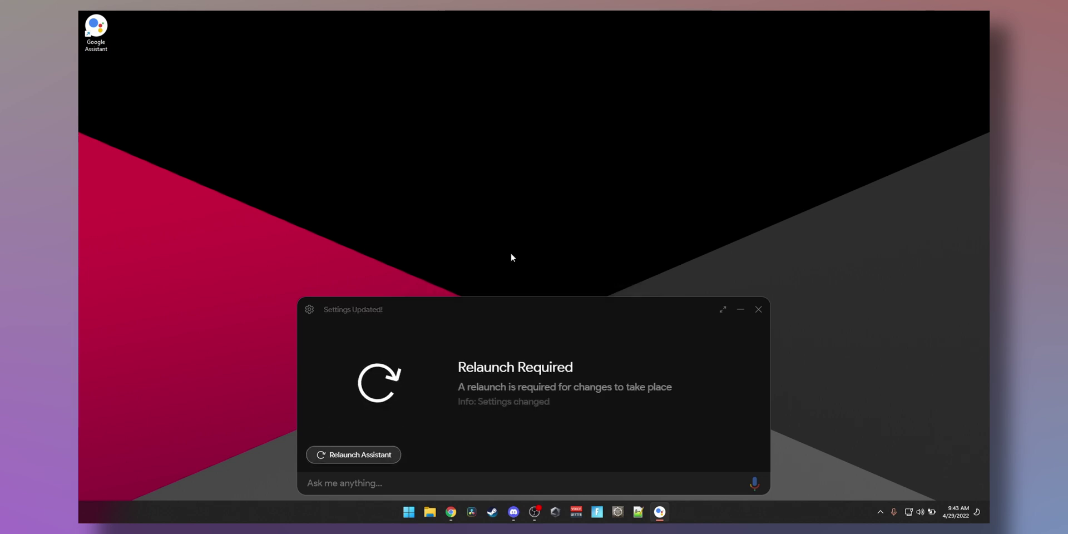
left_click(376, 457)
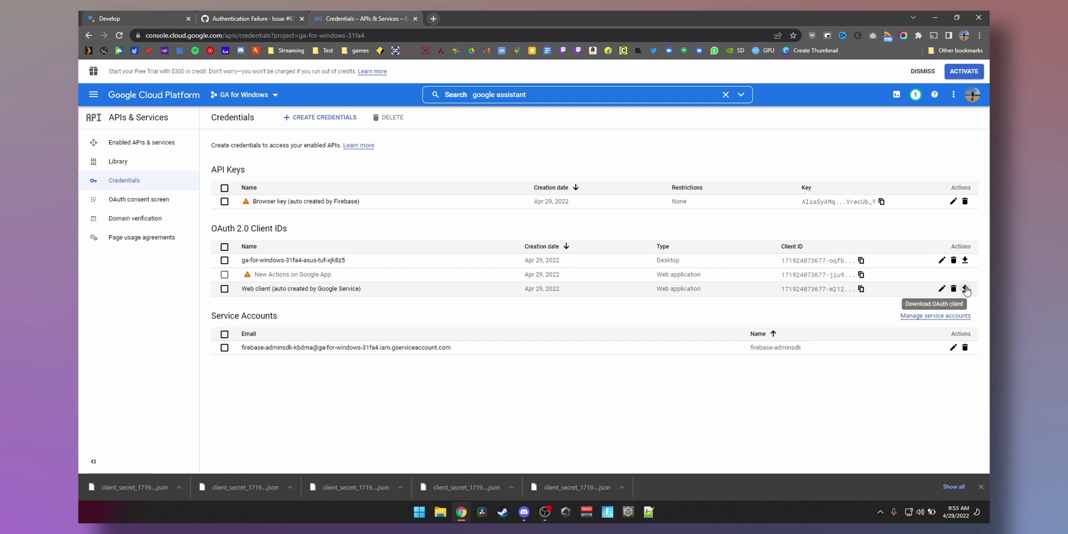
Step: Minimize the Google Cloud Platform browser window to reveal the desktop
left_click(935, 17)
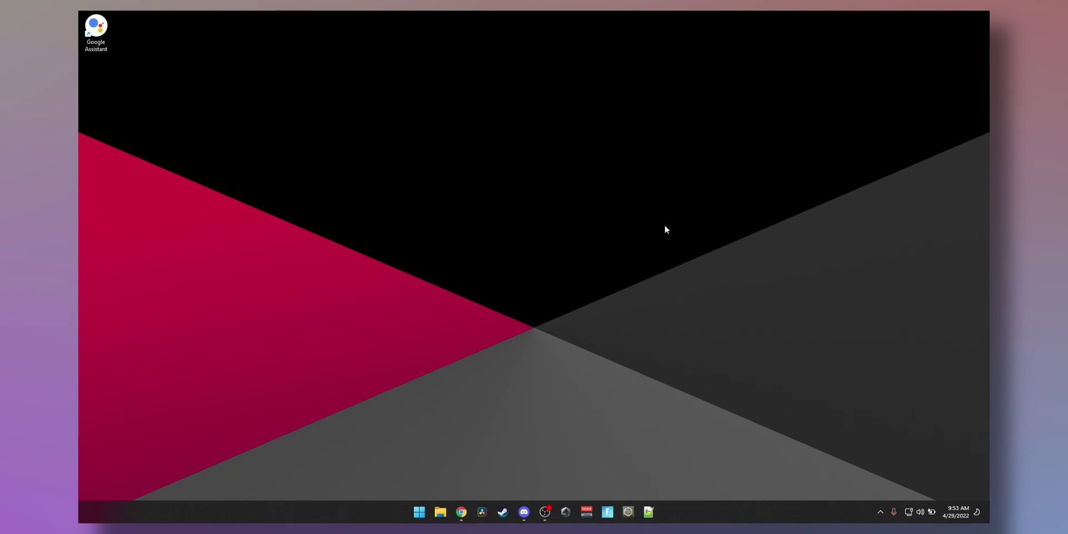
Step: Switch the Assistant's key file to the newest client_secret JSON in Downloads, save, and relaunch
key("super+shift+a")
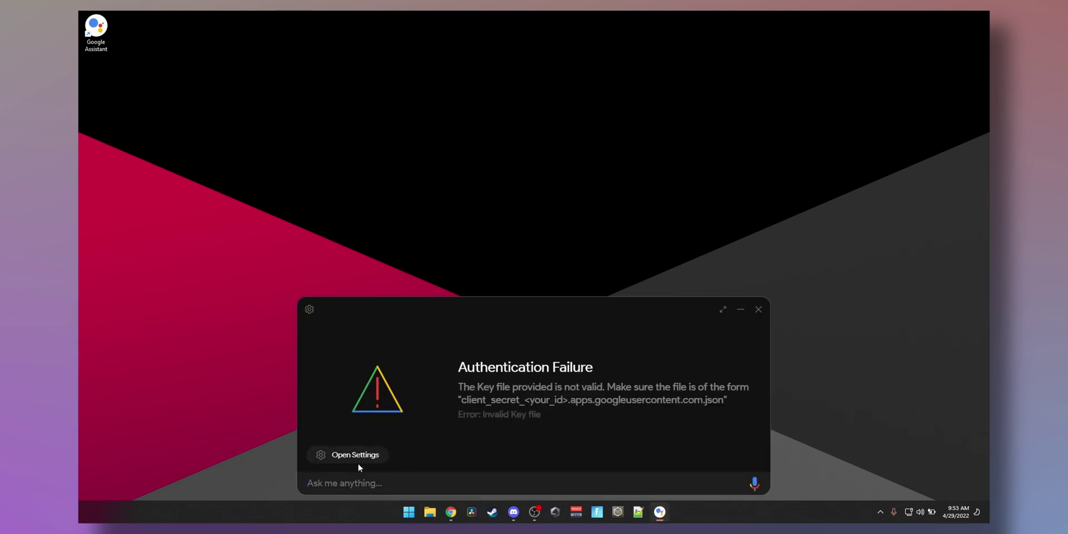
left_click(355, 455)
left_click(712, 398)
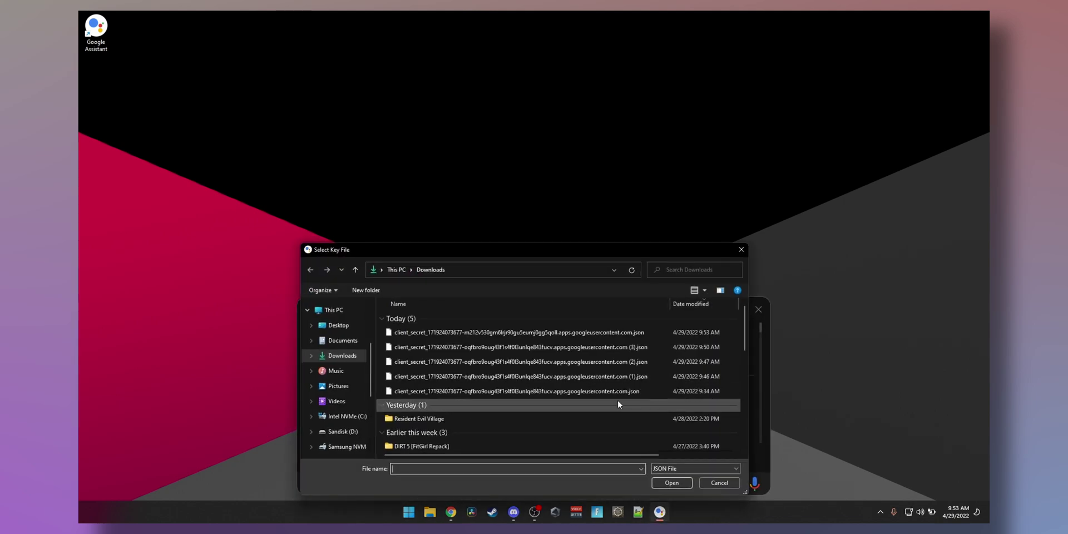
double_click(485, 333)
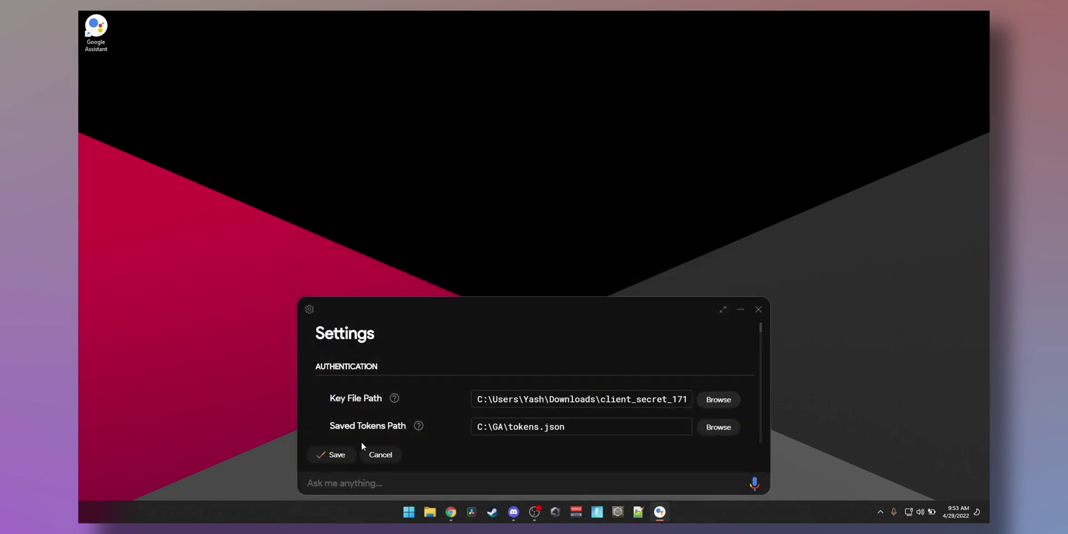
left_click(339, 453)
left_click(342, 452)
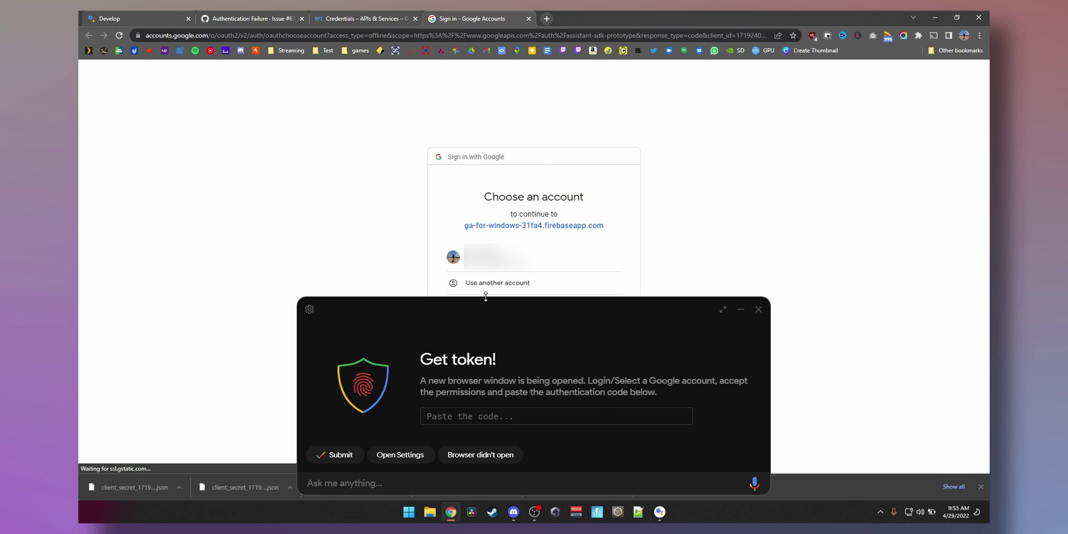
Step: Sign in with the Google account and allow the app access past the unverified warning
left_click(492, 257)
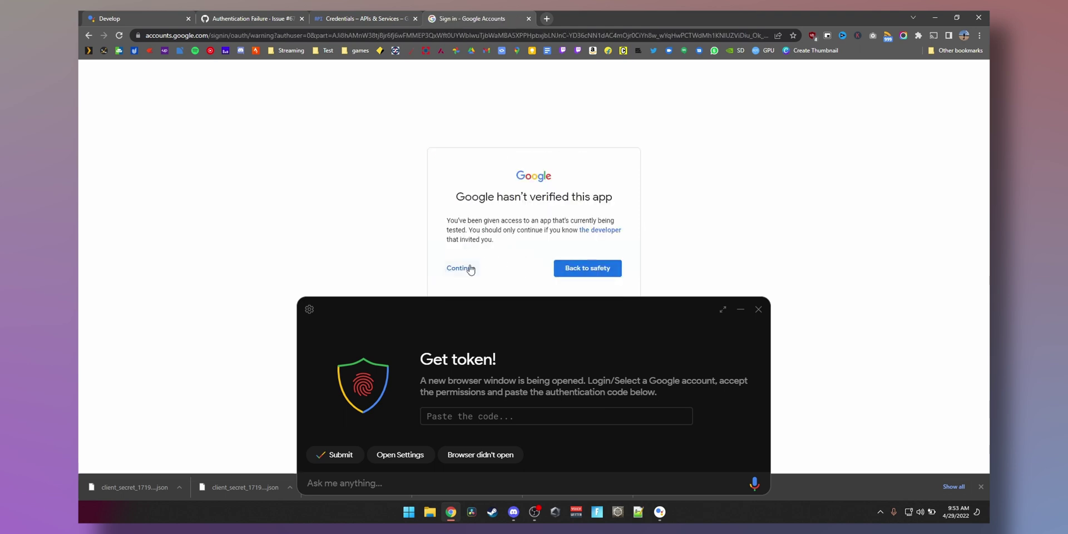
left_click(470, 270)
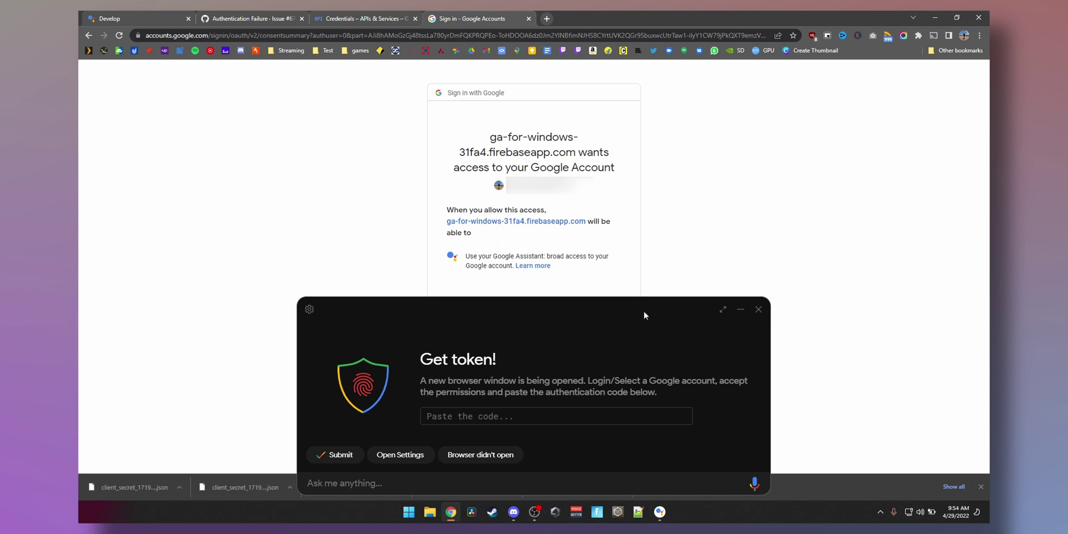
left_click(736, 309)
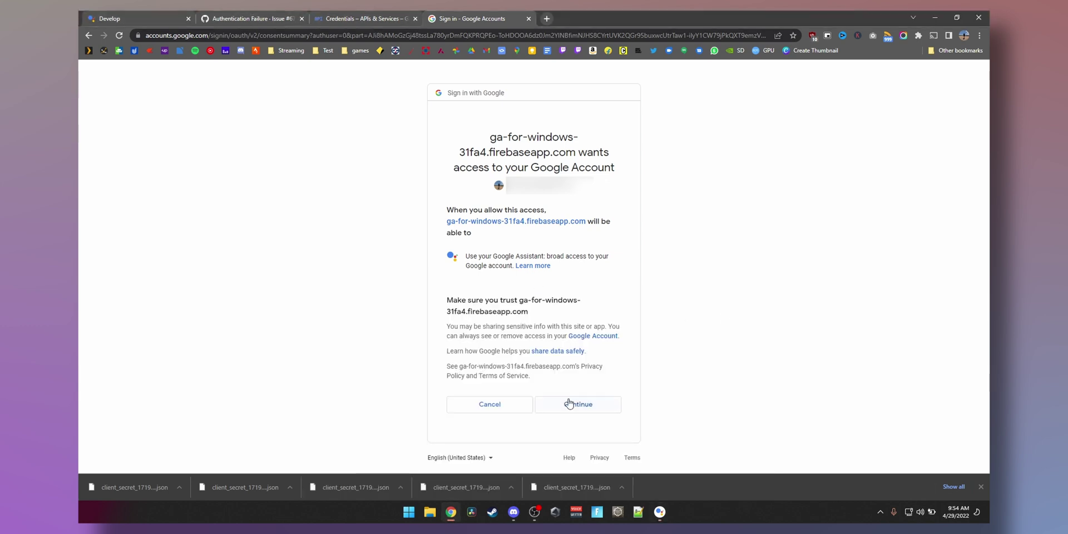
left_click(583, 411)
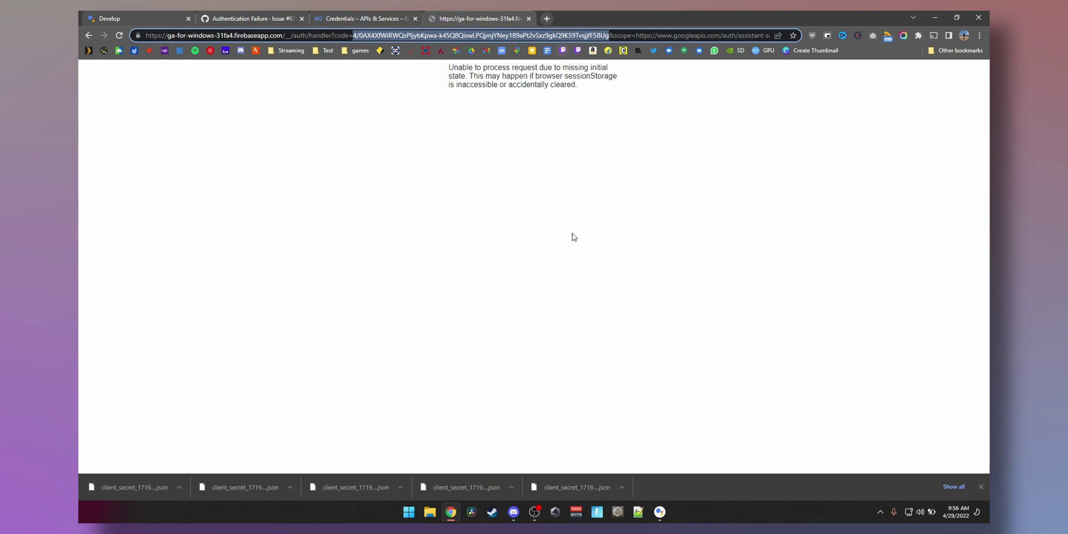
Step: Paste the copied authorization code into the Assistant's Get token field
left_click(659, 511)
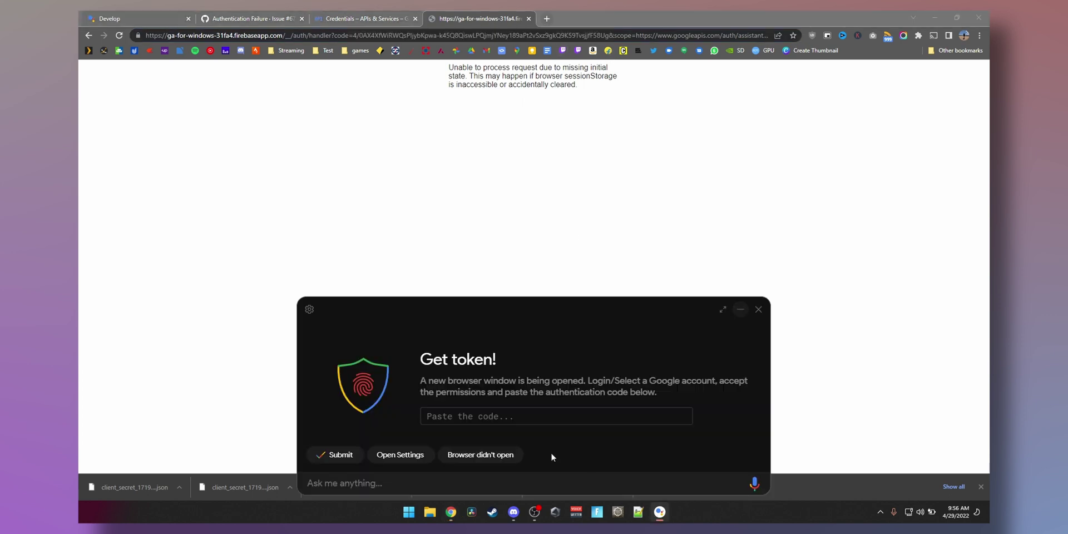
left_click(538, 421)
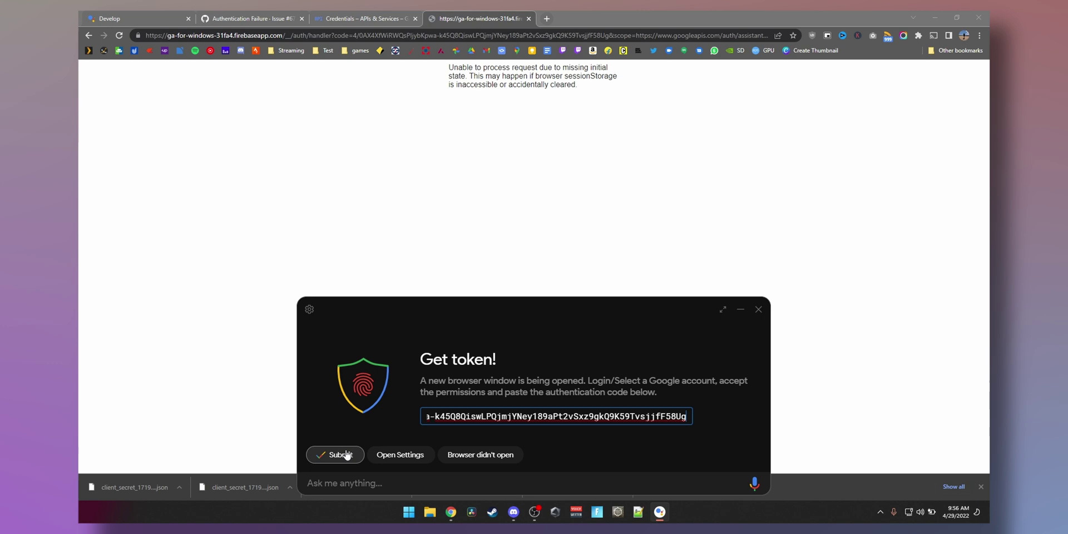
Step: Submit the authorization code, relaunch the Assistant with saved tokens, ask a spoken question, then close it
left_click(346, 455)
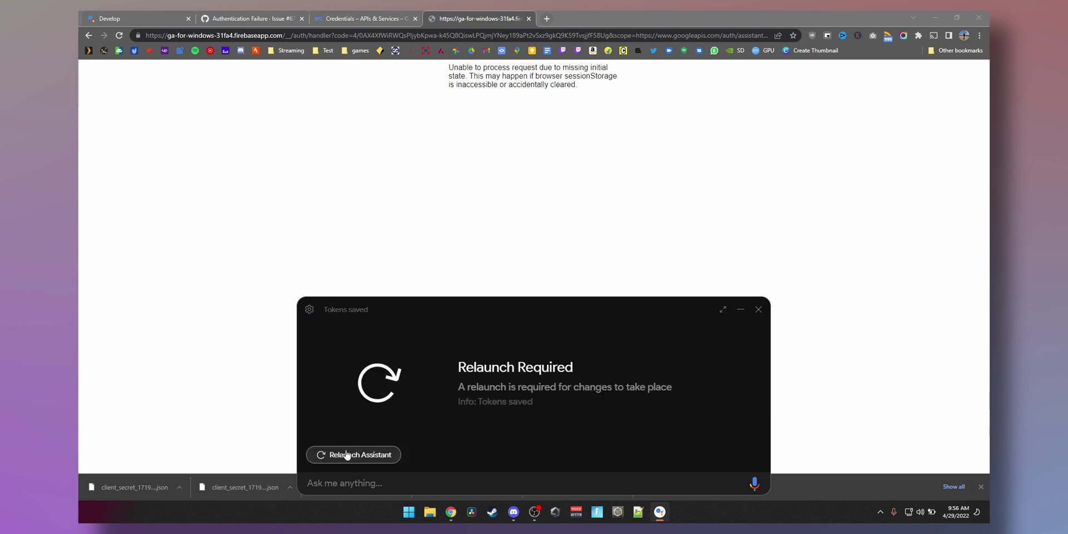
left_click(346, 455)
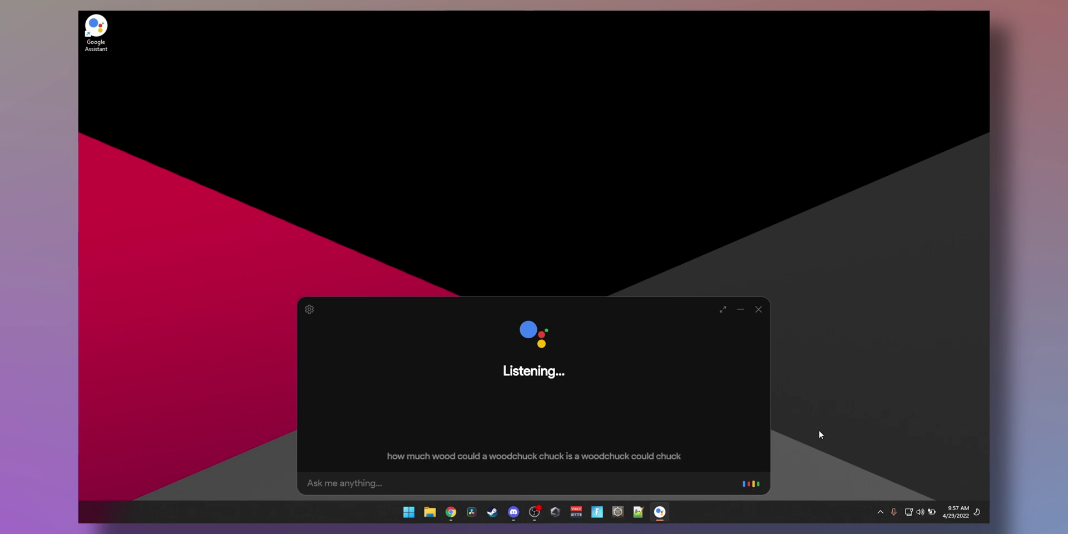
left_click(758, 309)
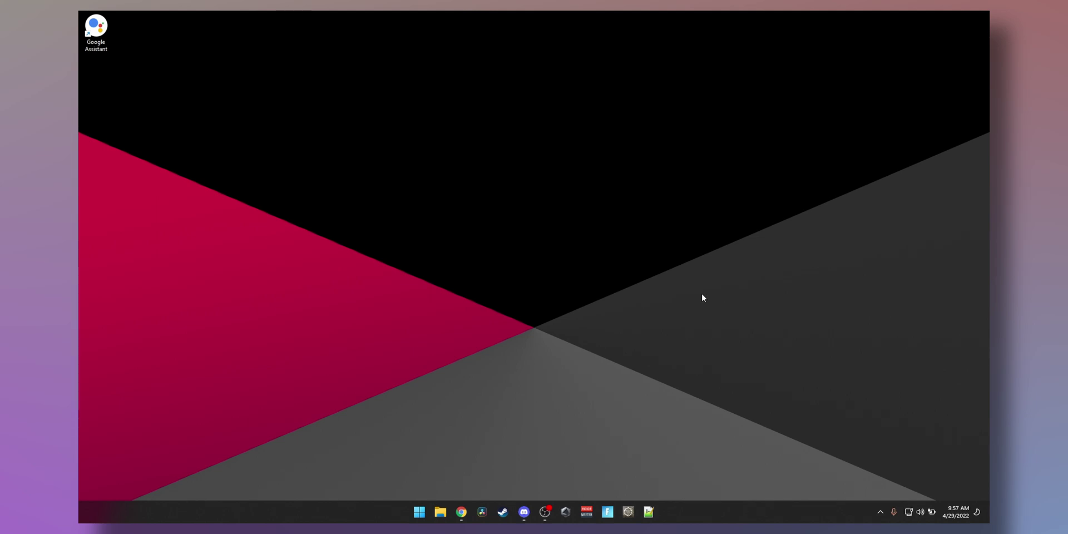
Step: Turn on 'Enable microphone on application startup' in the Assistant's settings
key("super+shift+a")
left_click(309, 309)
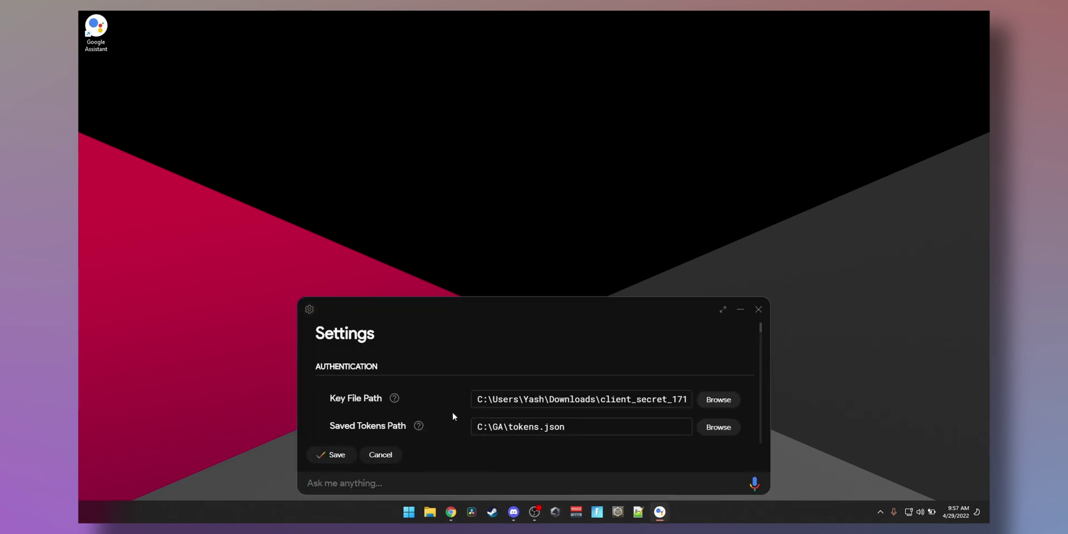
scroll(454, 417, "down", 5)
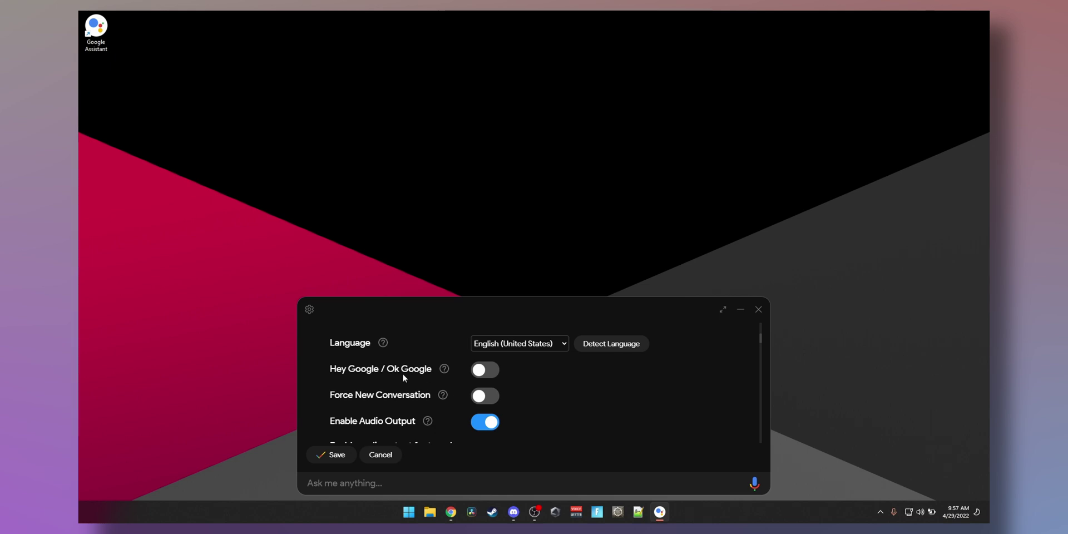
mouse_move(442, 376)
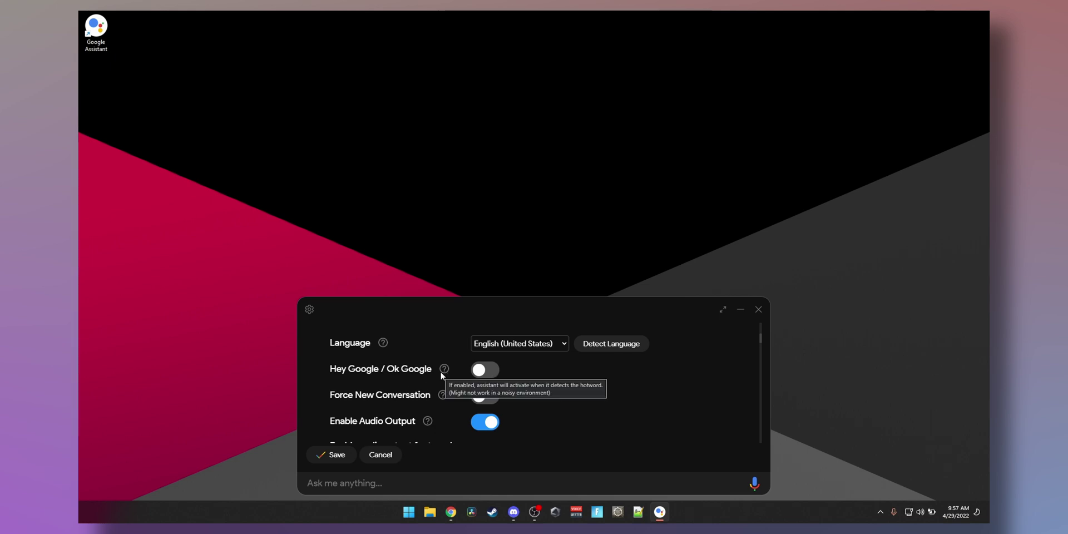
mouse_move(443, 395)
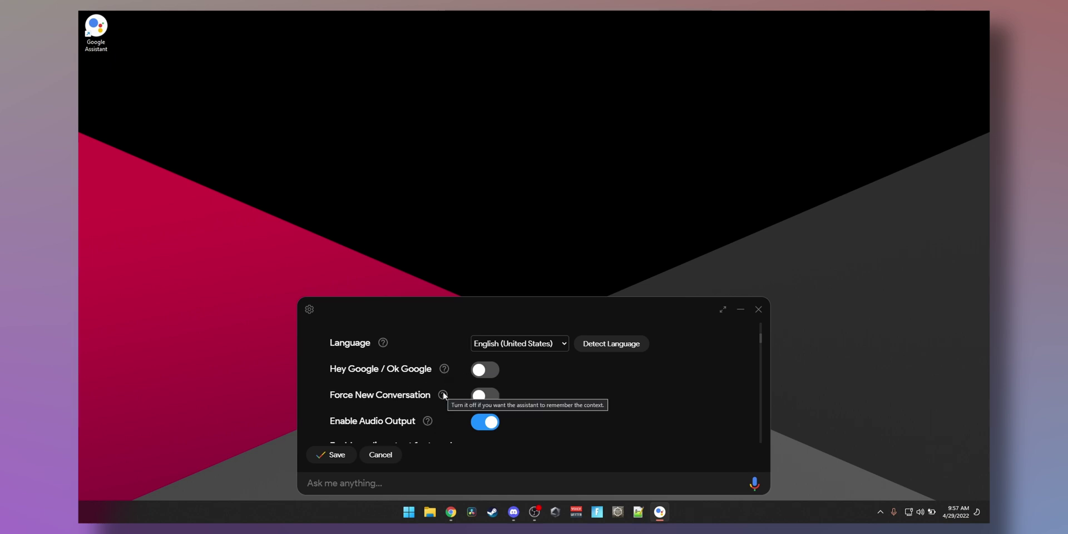
scroll(398, 349, "down", 2)
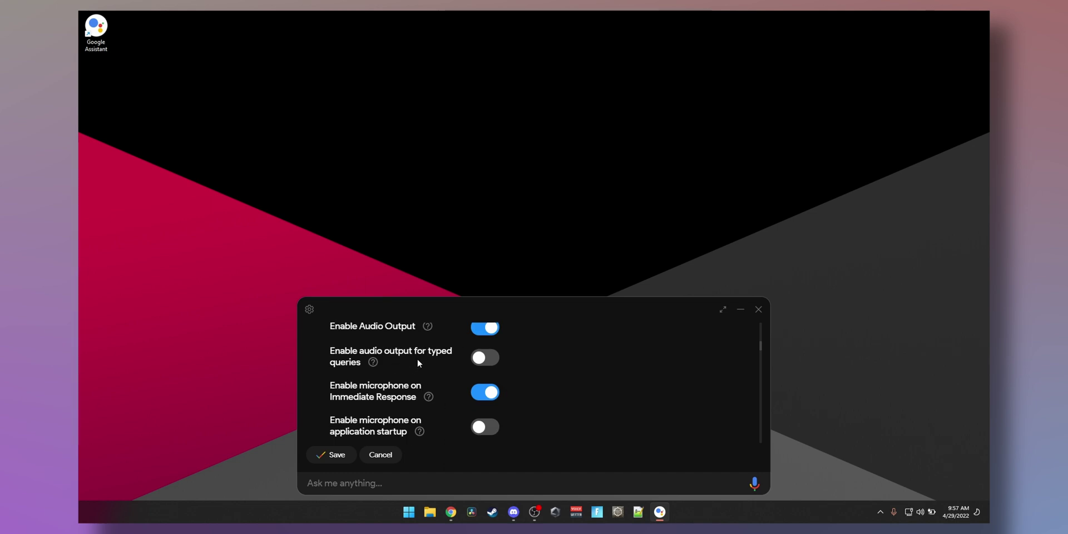
scroll(414, 370, "down", 1)
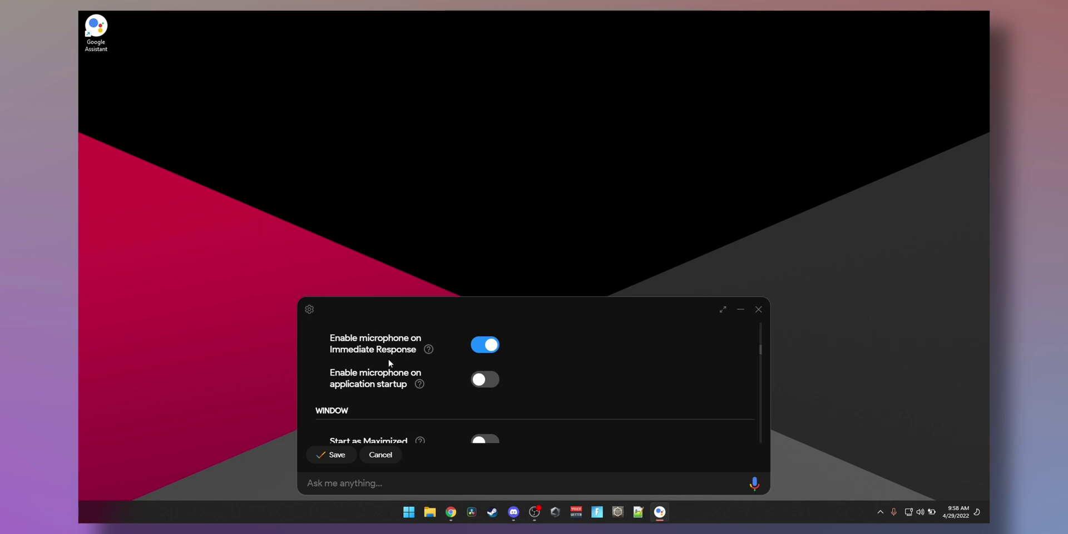
left_click(485, 380)
Step: Look through the Escape Key Behavior choices and pick a Window Border option
scroll(485, 384, "down", 2)
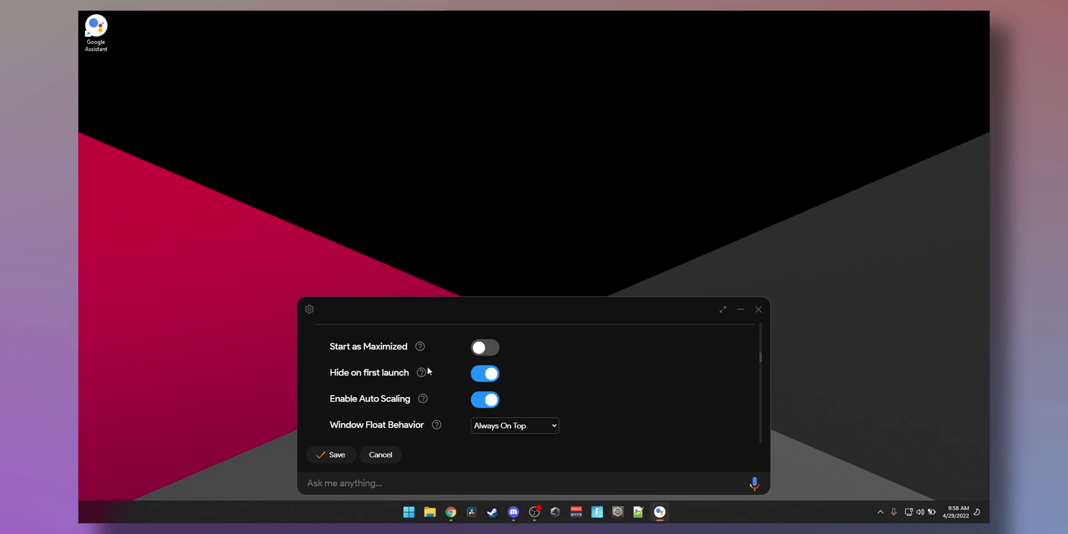
scroll(427, 369, "down", 3)
scroll(427, 369, "up", 2)
scroll(441, 376, "down", 2)
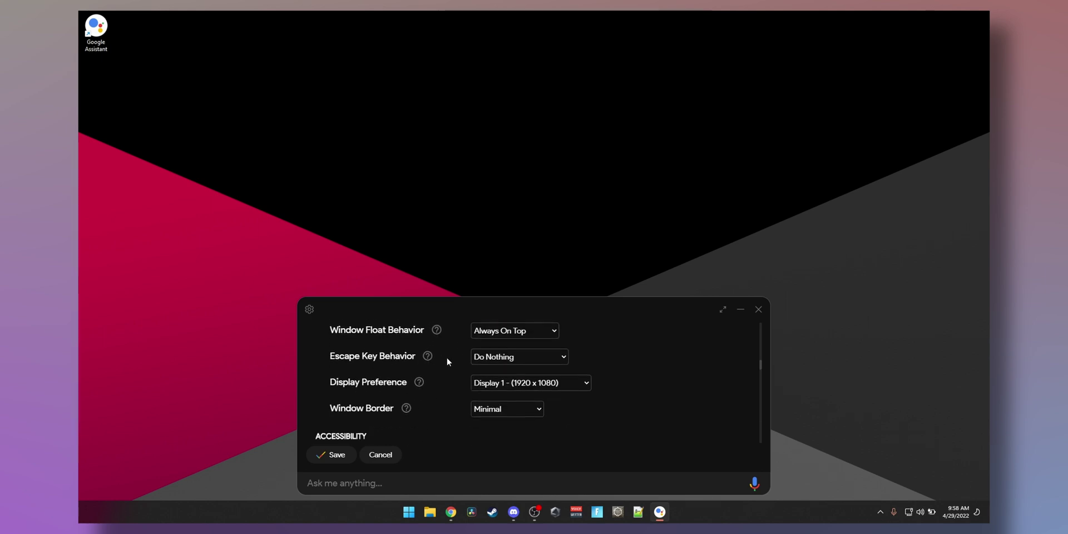
left_click(473, 361)
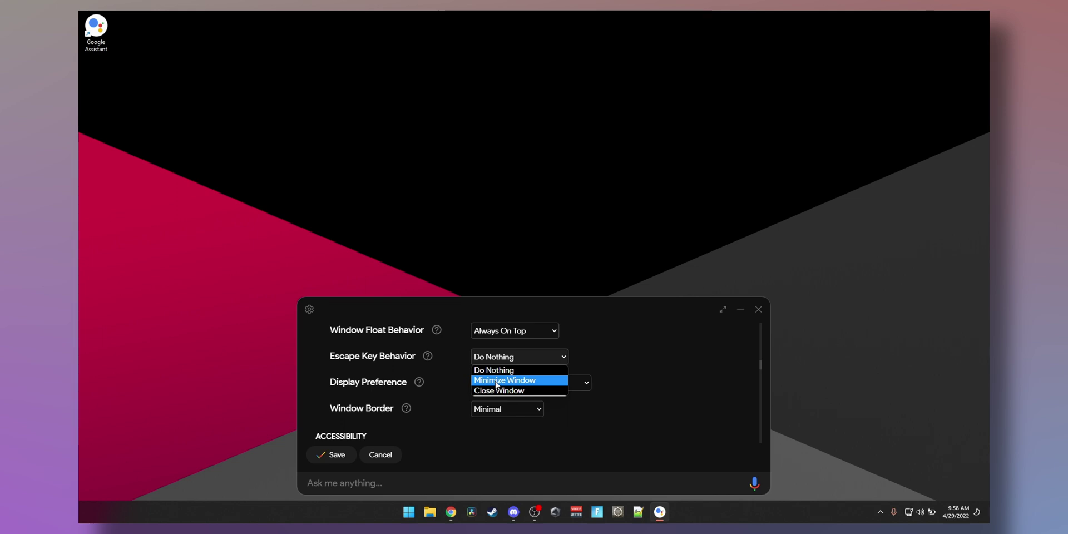
left_click(498, 359)
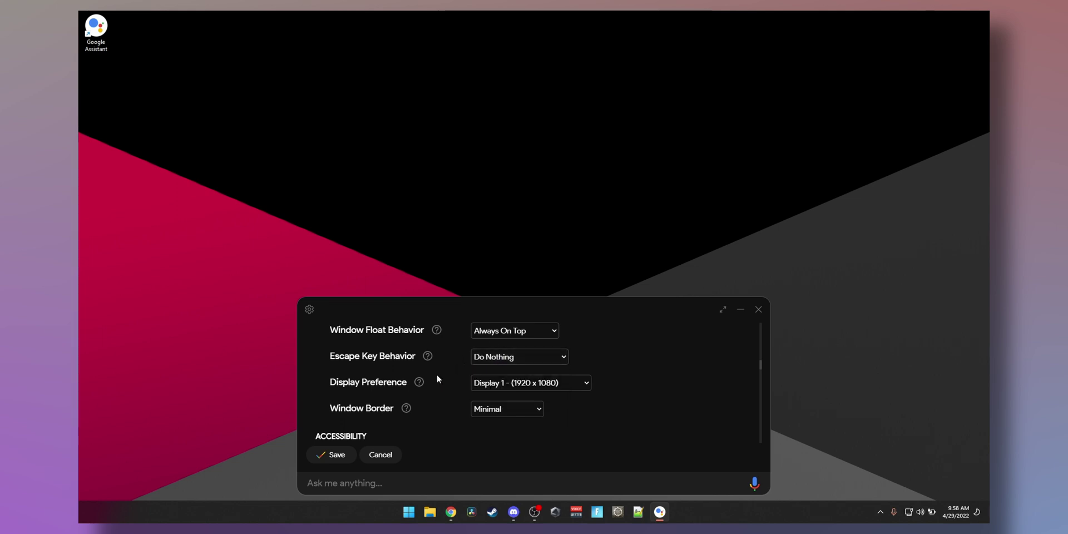
left_click(507, 410)
left_click(490, 441)
Step: Set Escape Key Behavior to Close Window and save the settings
scroll(437, 409, "down", 3)
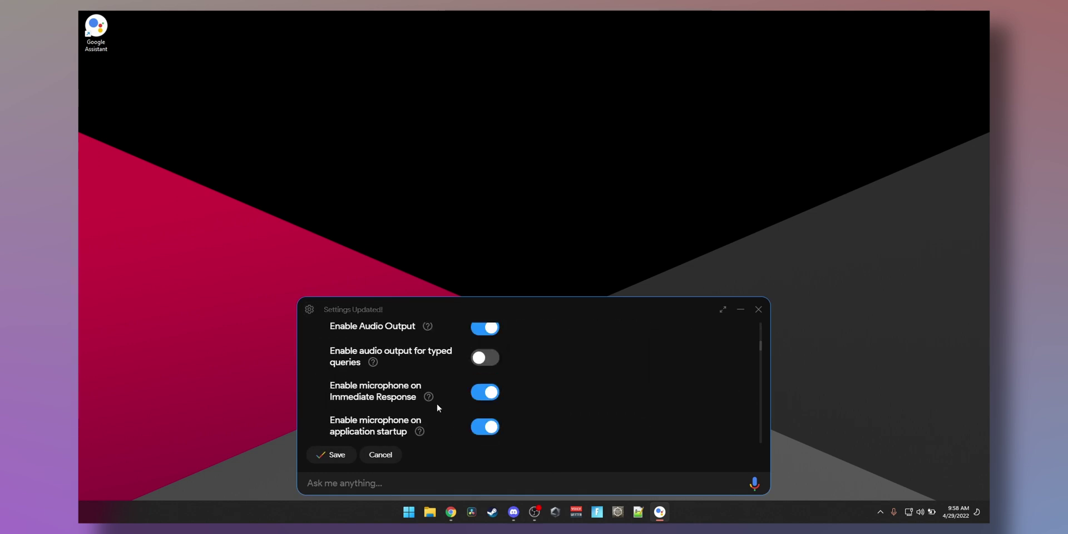
scroll(437, 408, "down", 10)
scroll(560, 435, "up", 5)
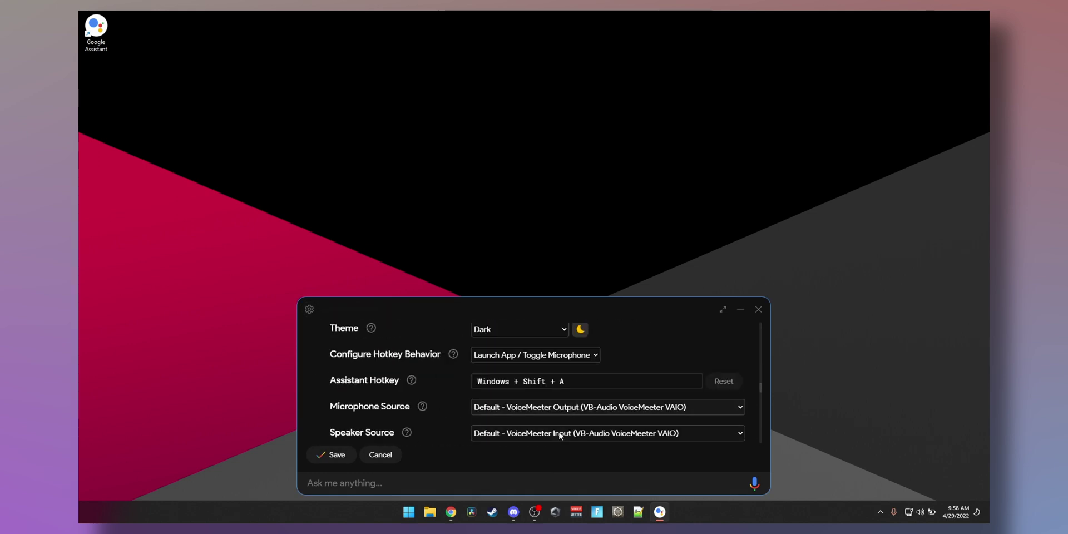
scroll(560, 434, "up", 2)
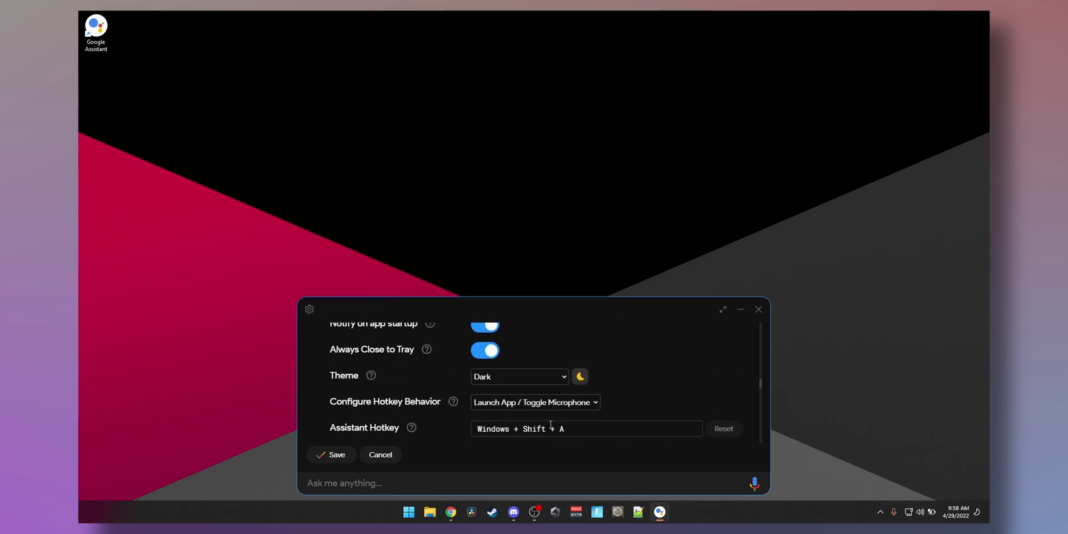
scroll(551, 425, "down", 3)
scroll(529, 408, "up", 2)
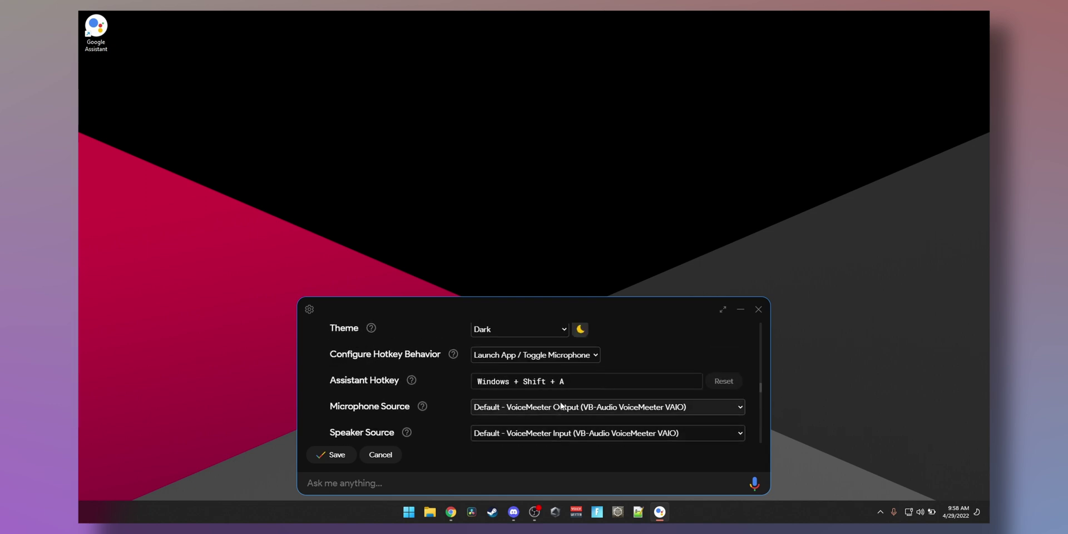
scroll(560, 406, "up", 2)
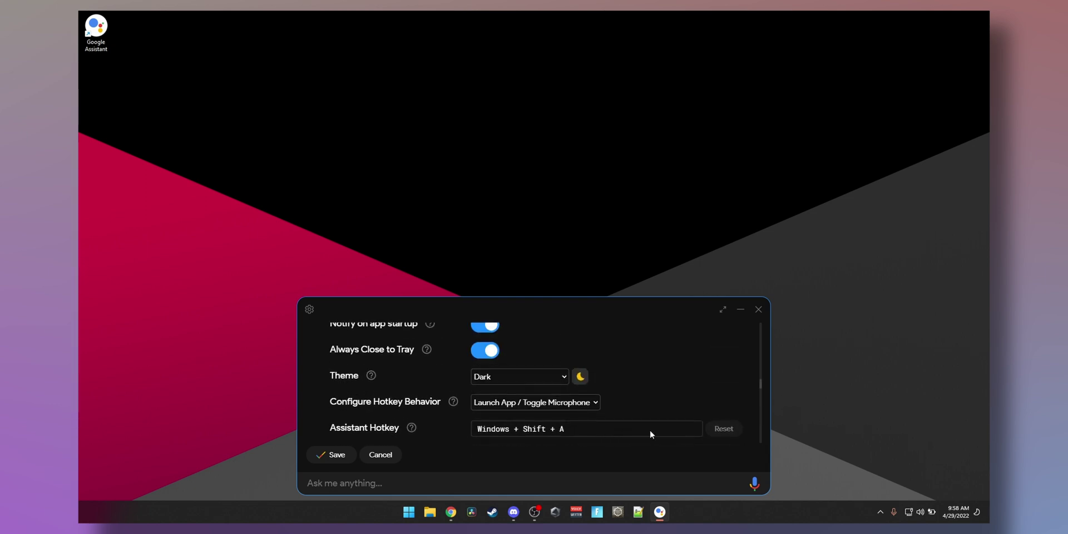
left_click(552, 404)
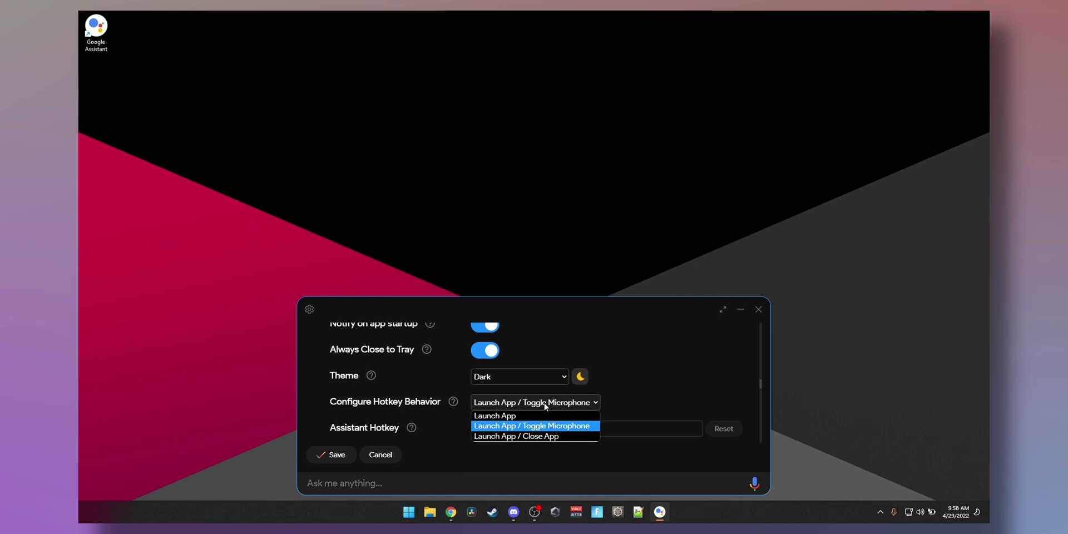
scroll(635, 389, "up", 3)
left_click(504, 406)
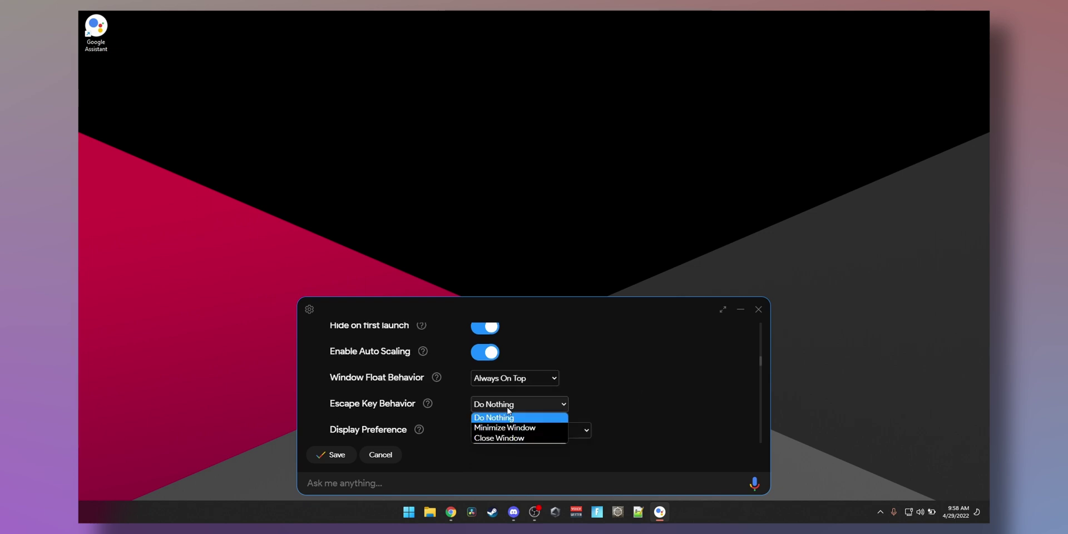
left_click(502, 438)
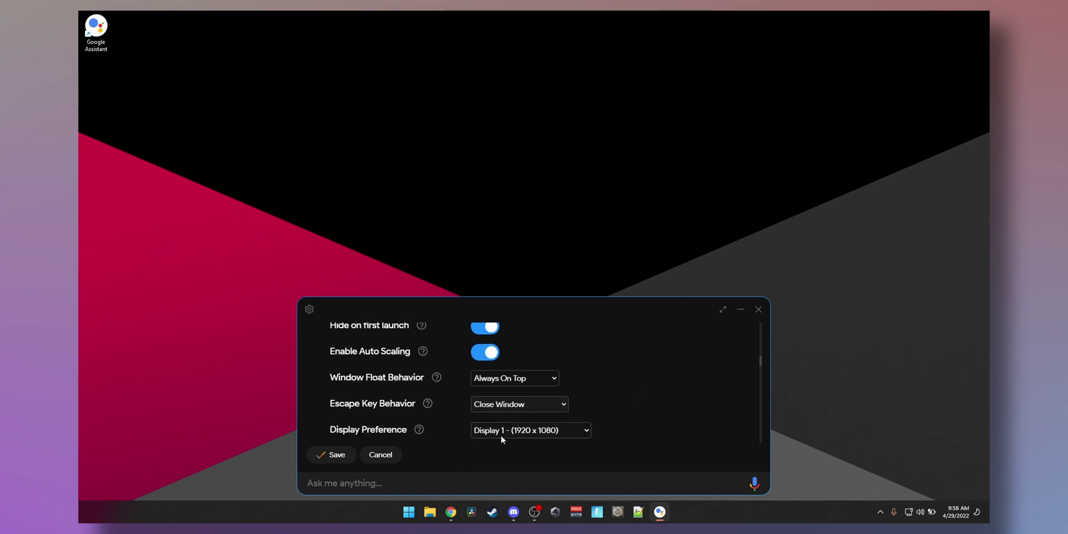
left_click(332, 454)
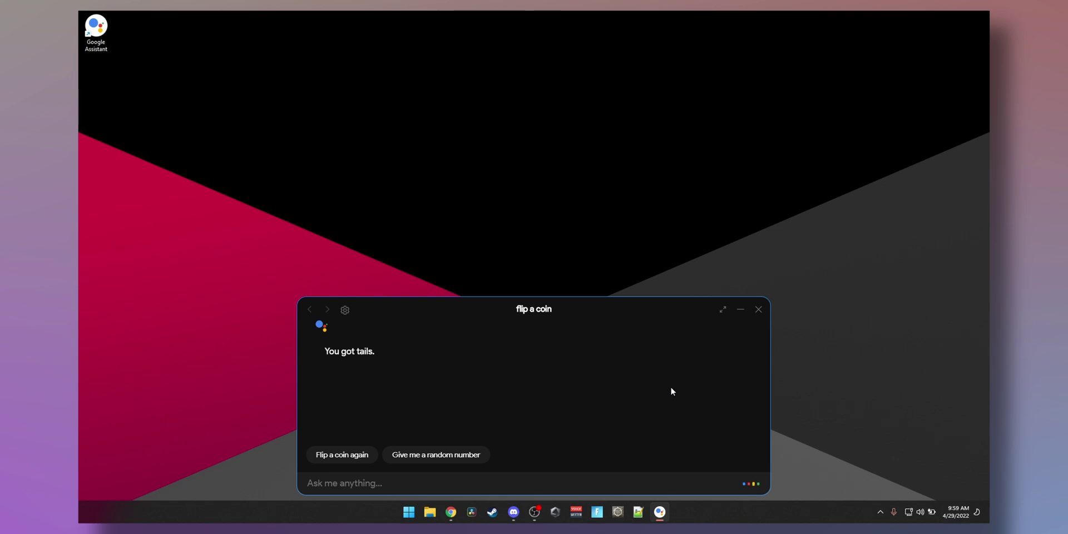
Step: Ask by voice for a reminder to go for a bike ride at 4:30 a.m. tomorrow
key("super+shift+a")
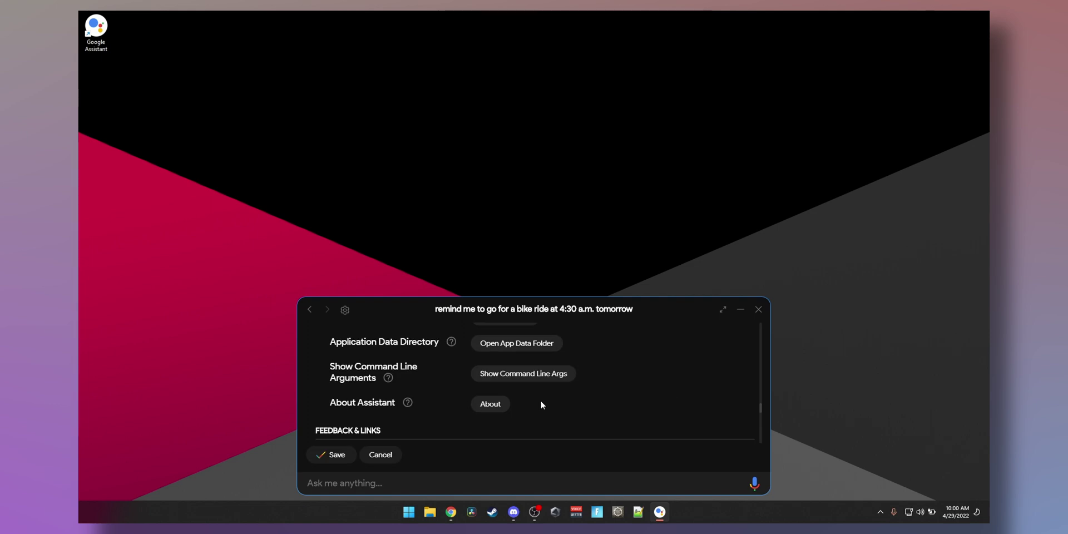
scroll(542, 402, "up", 5)
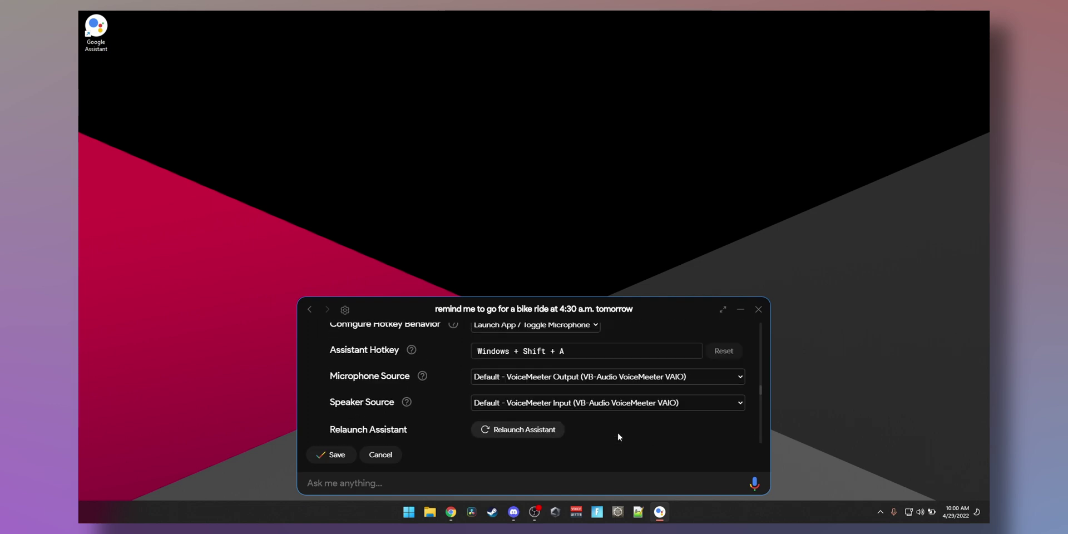
scroll(618, 437, "up", 10)
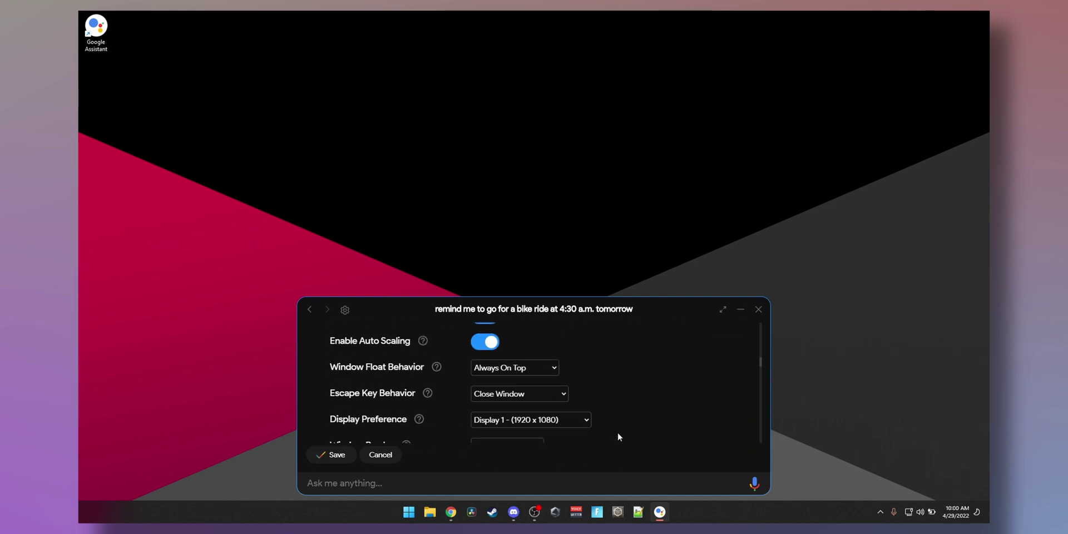
scroll(618, 432, "up", 3)
scroll(618, 433, "down", 2)
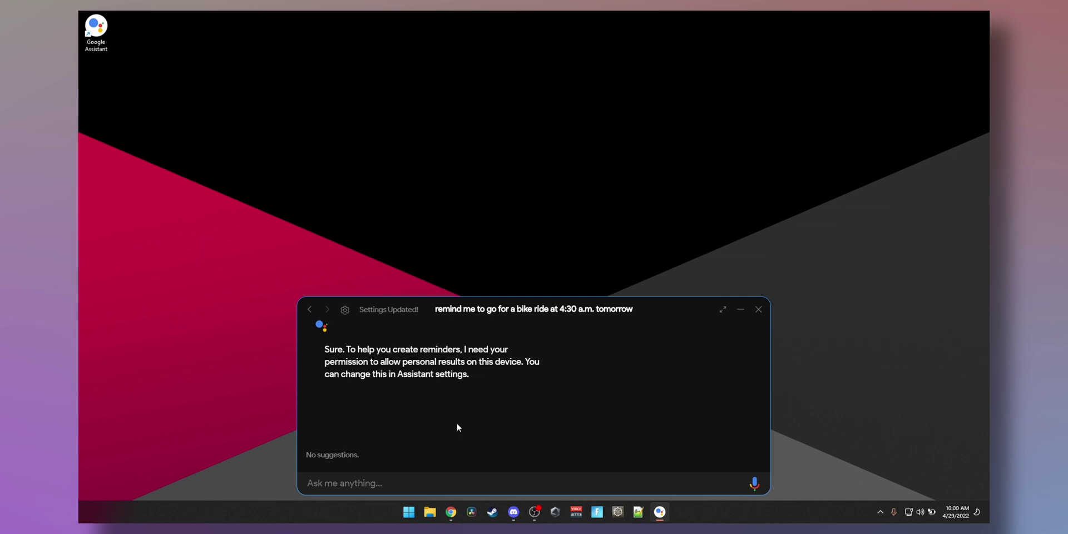
Step: Ask for cycling directions Toronto to New York and Federer's height, enlarge the window, then close with Esc
key("super+shift+a")
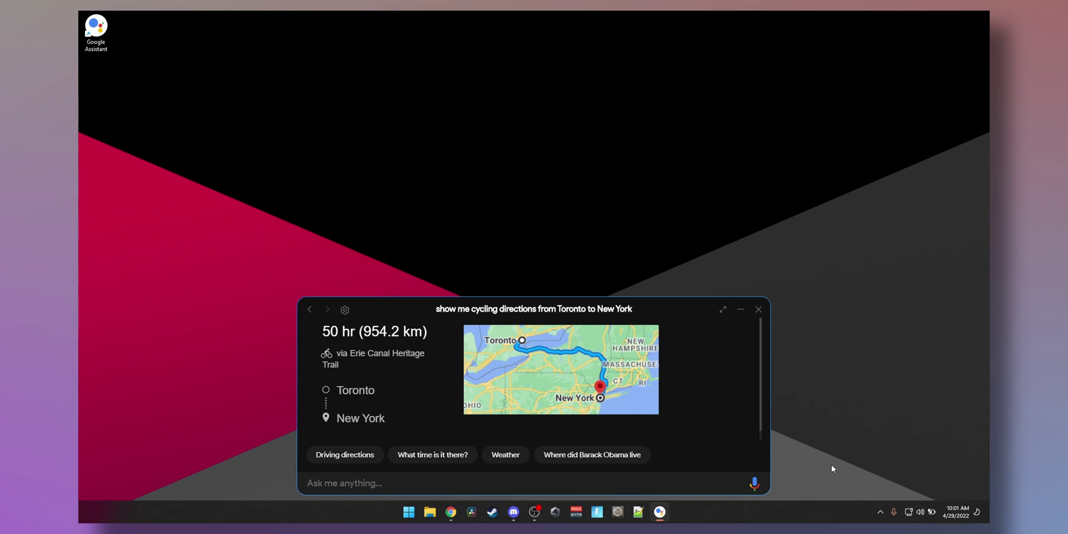
key("super+shift+a")
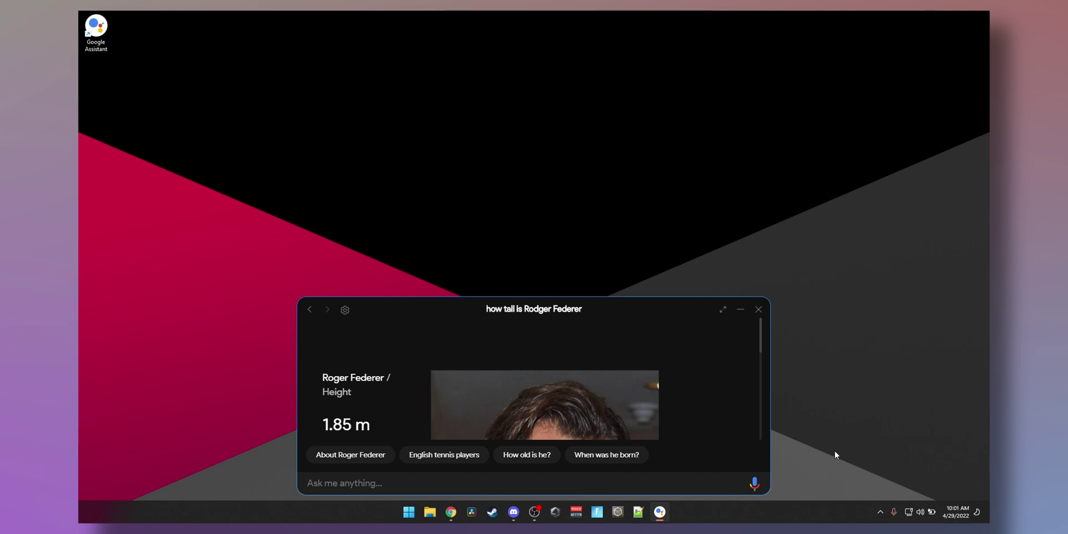
scroll(729, 392, "down", 2)
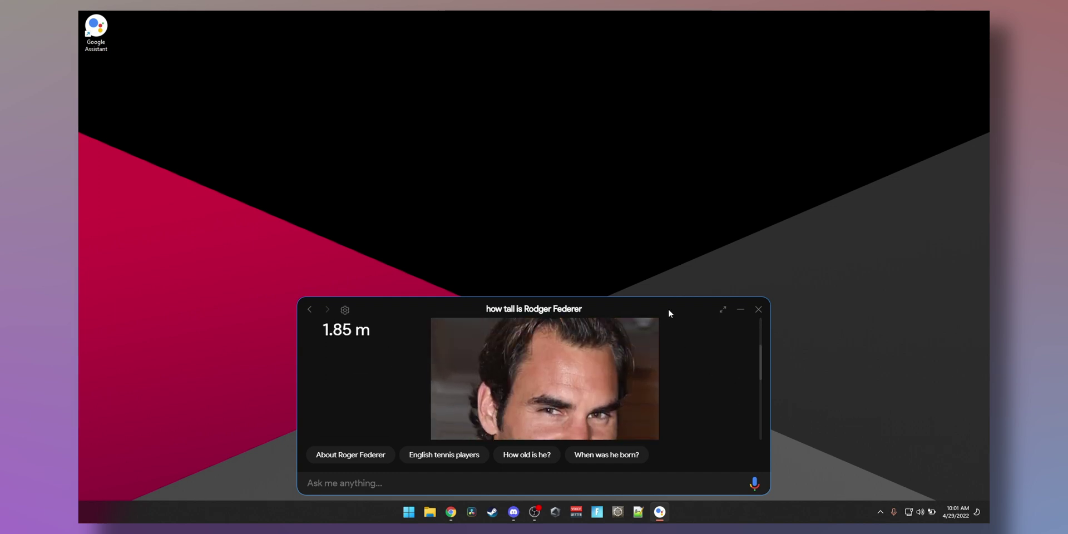
left_click_drag(669, 296, 676, 82)
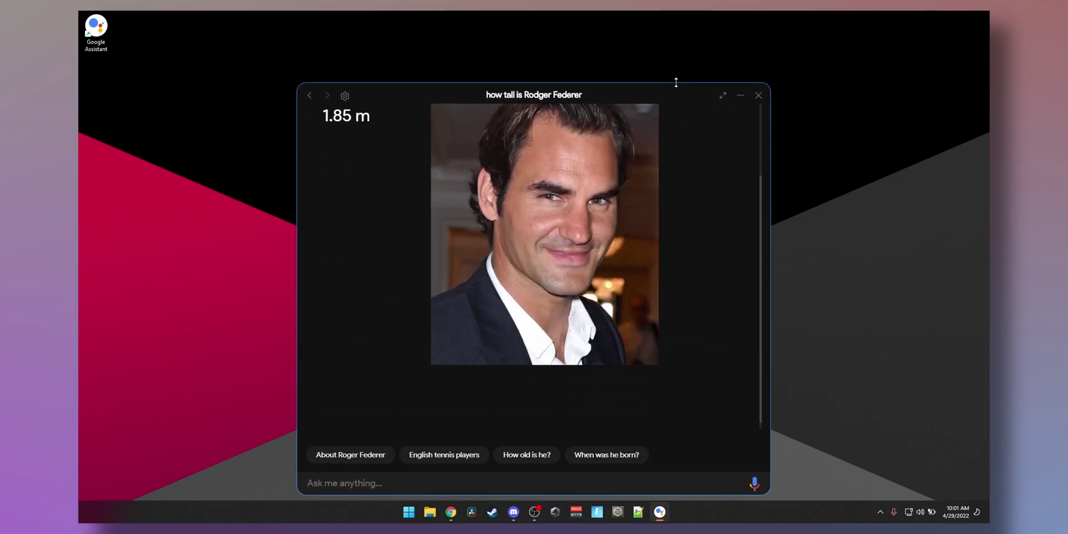
scroll(670, 317, "up", 2)
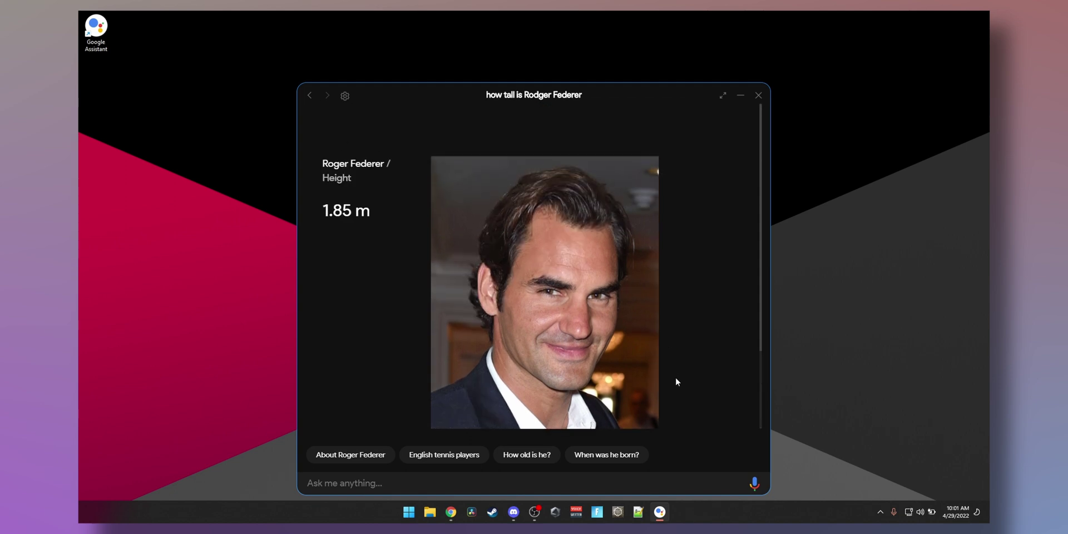
key("Escape")
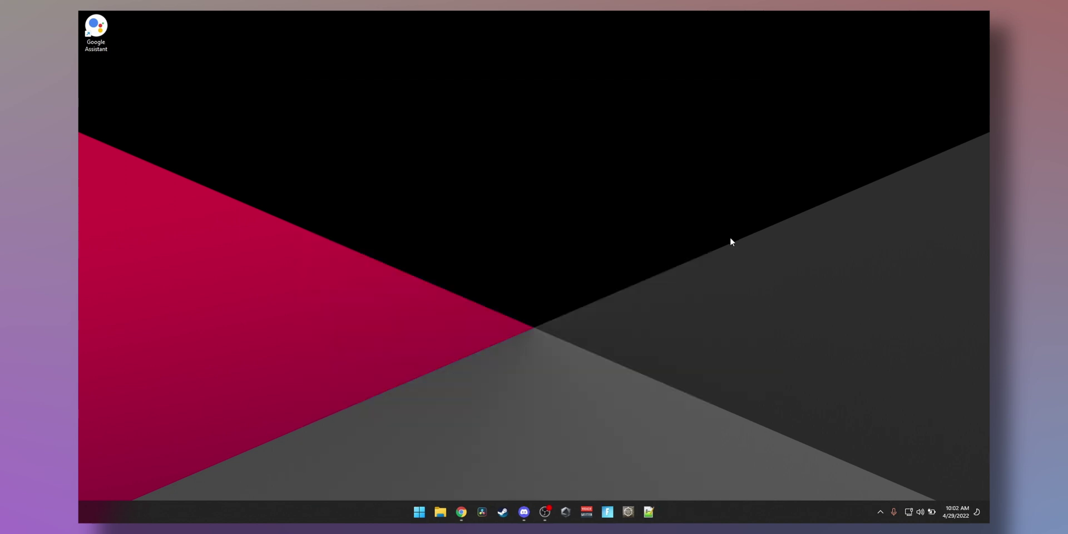
Step: Reopen the Assistant and ask how far Toronto is from New York
left_click(880, 512)
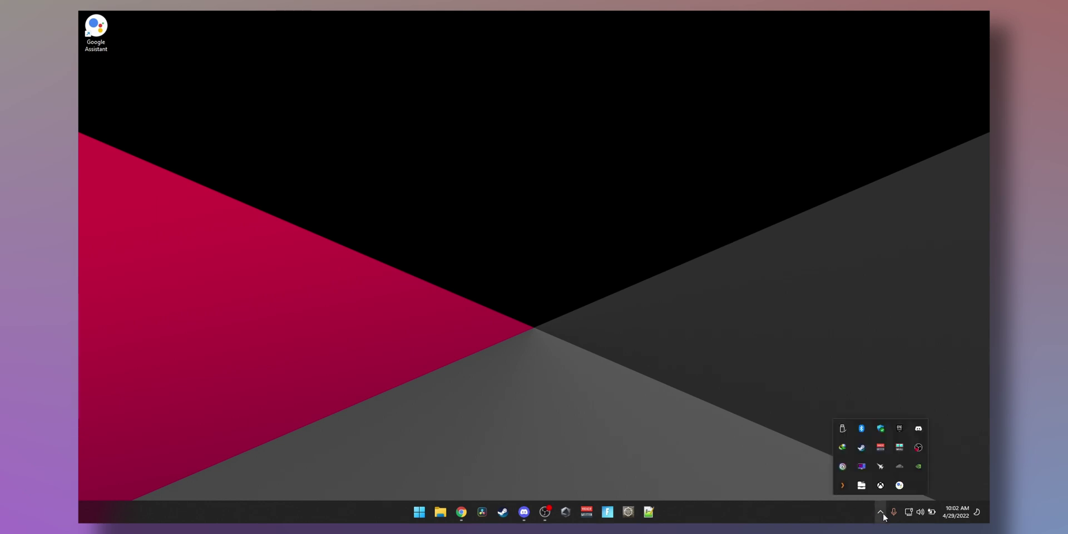
left_click(882, 514)
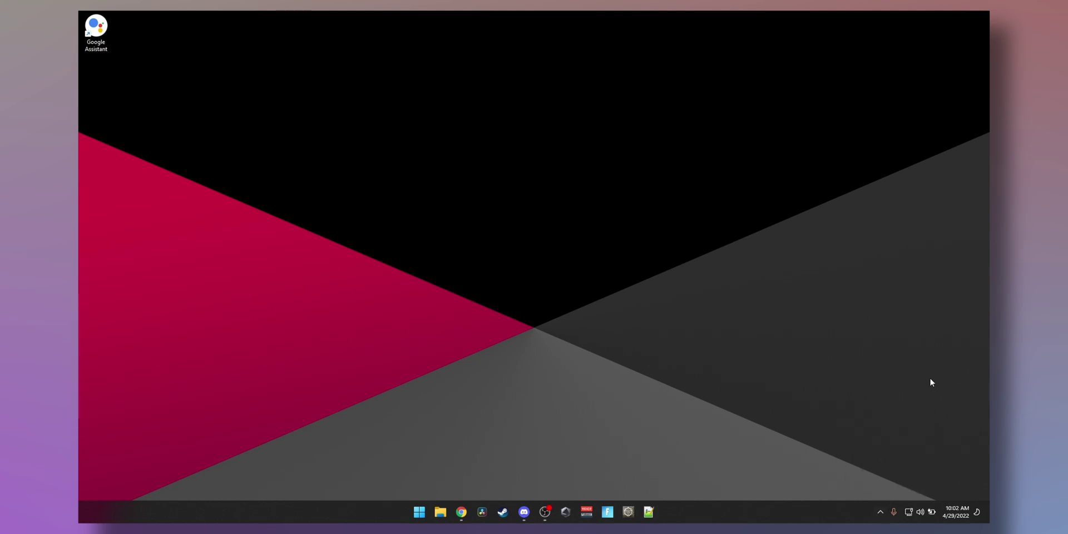
key("super+shift+a")
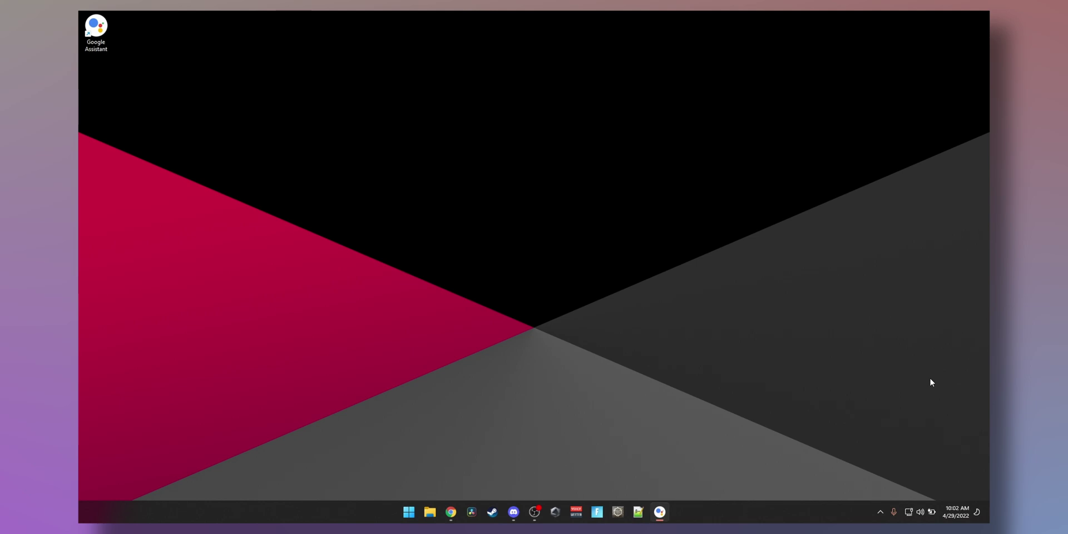